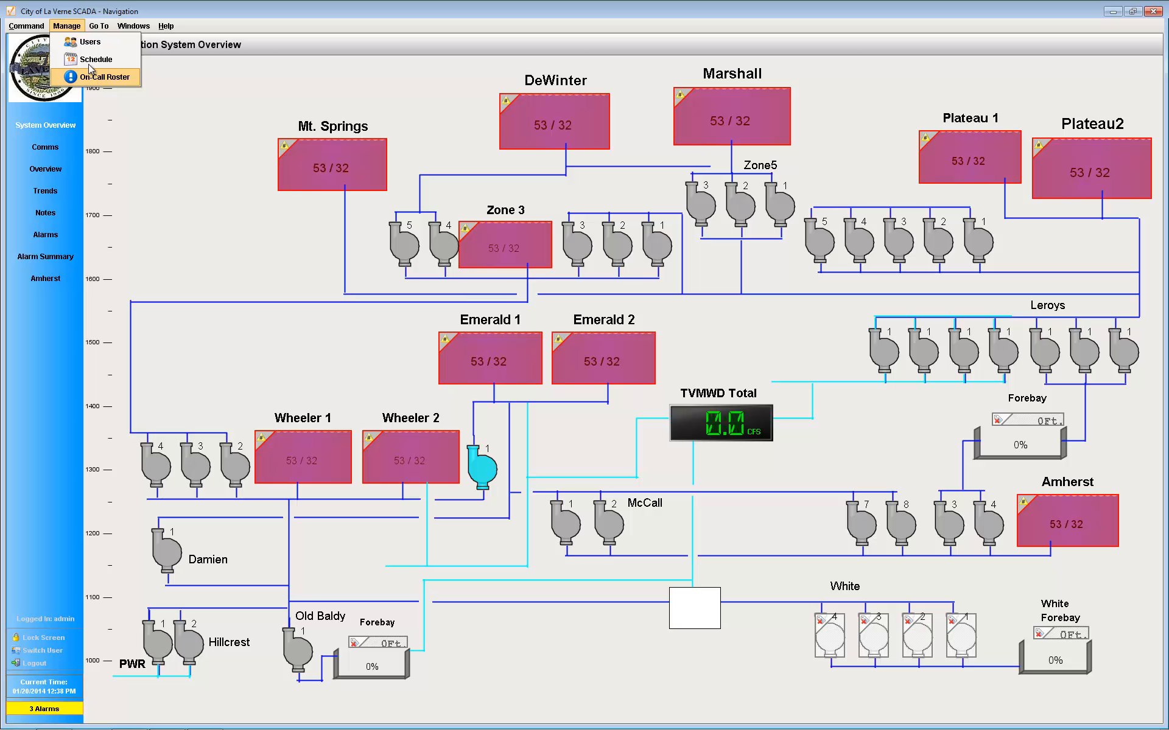
Step: Open user management and look through the existing roles and user accounts
click(89, 42)
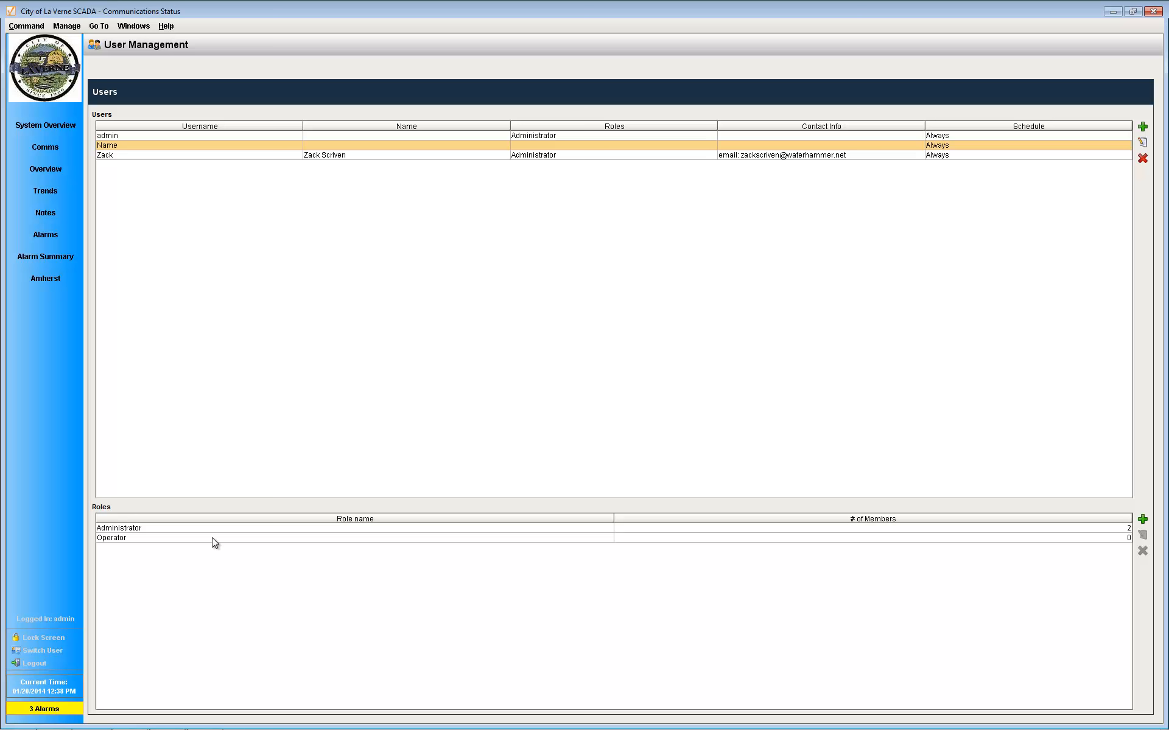
click(142, 529)
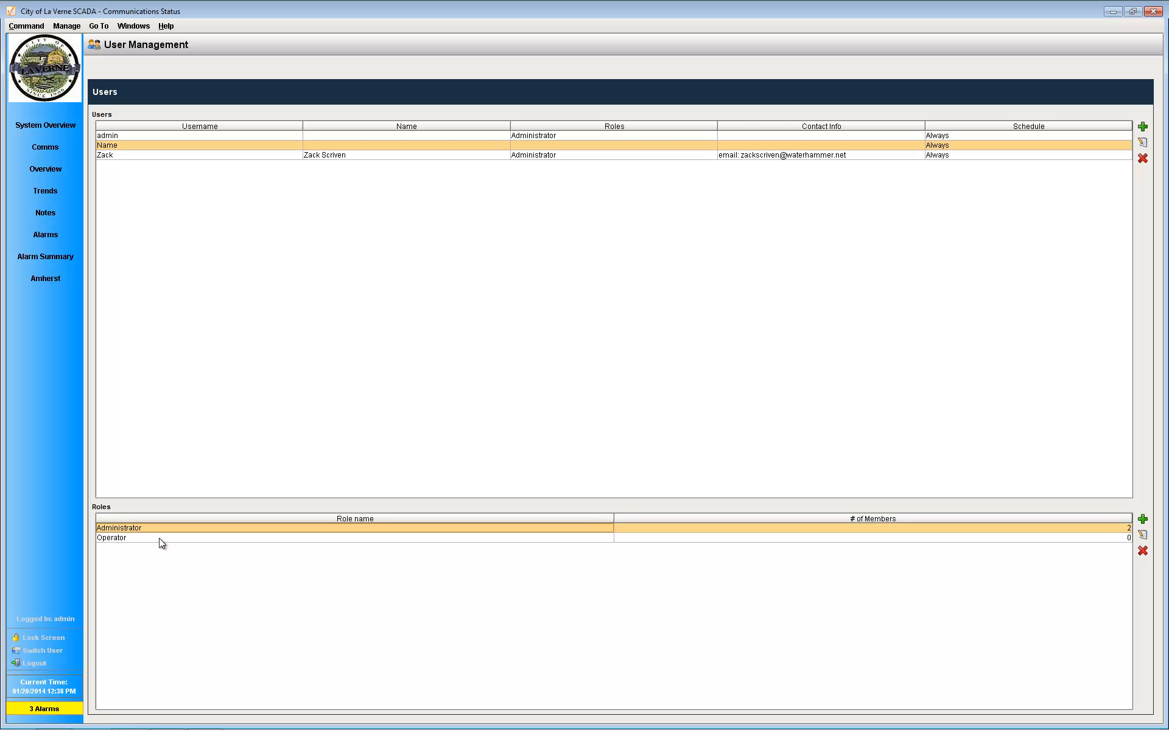
click(159, 539)
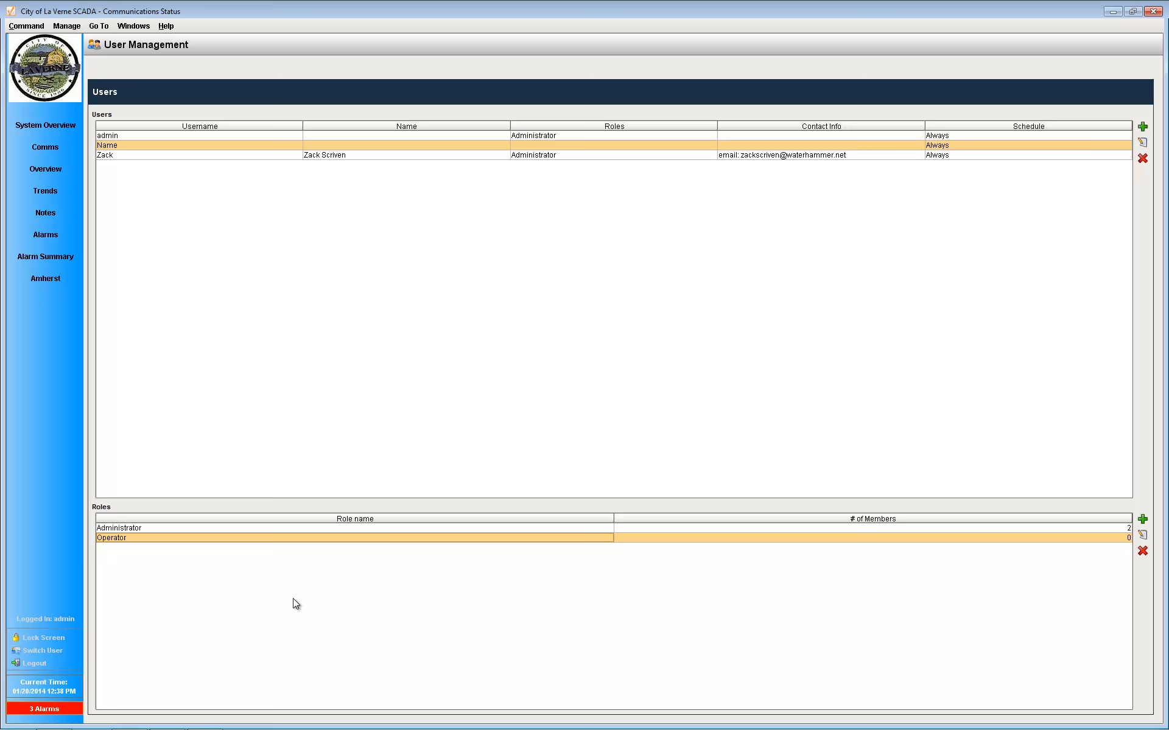
click(170, 136)
click(170, 146)
click(170, 156)
click(181, 137)
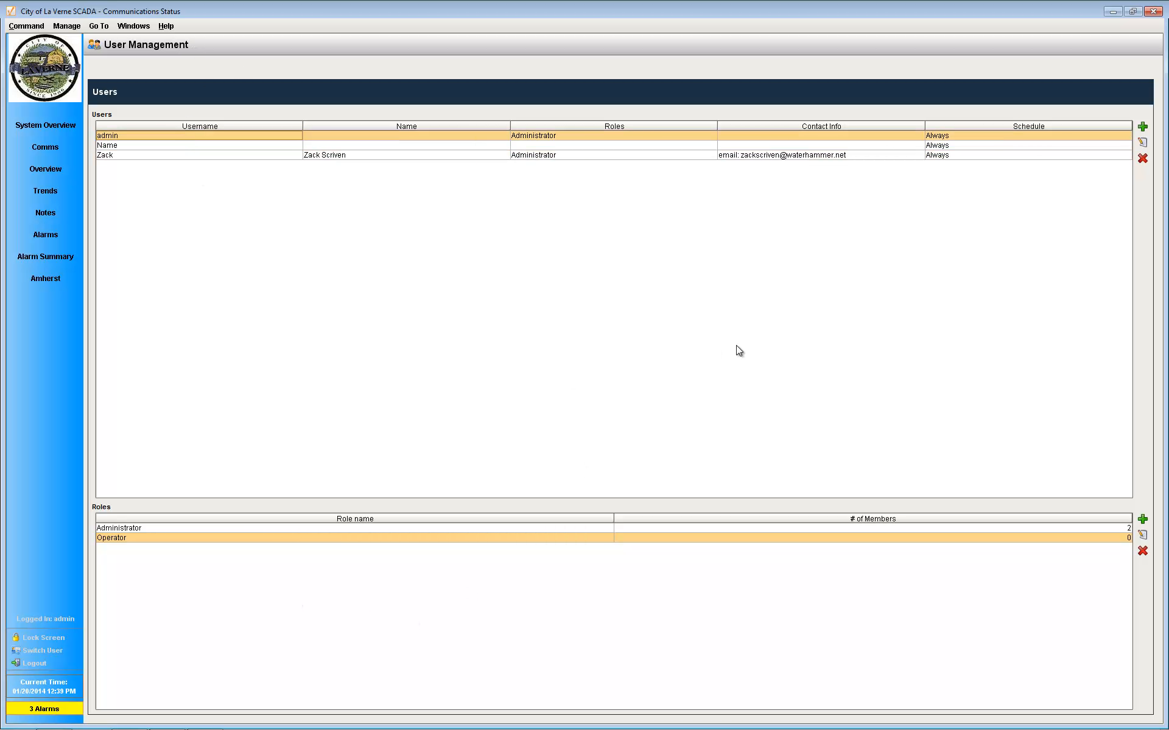
Step: Start a new user with the username "name", enter and confirm the account password, and assign the Operator role
click(1142, 126)
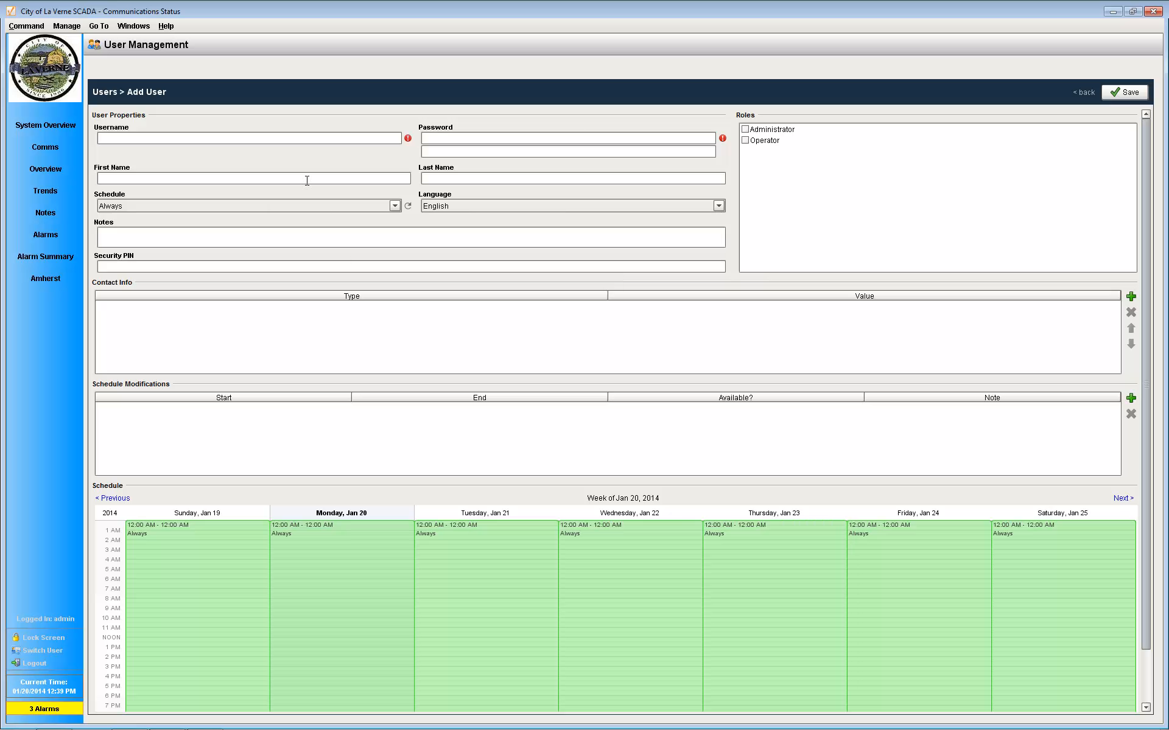
text(na)
text(****)
click(472, 153)
text(****)
click(770, 174)
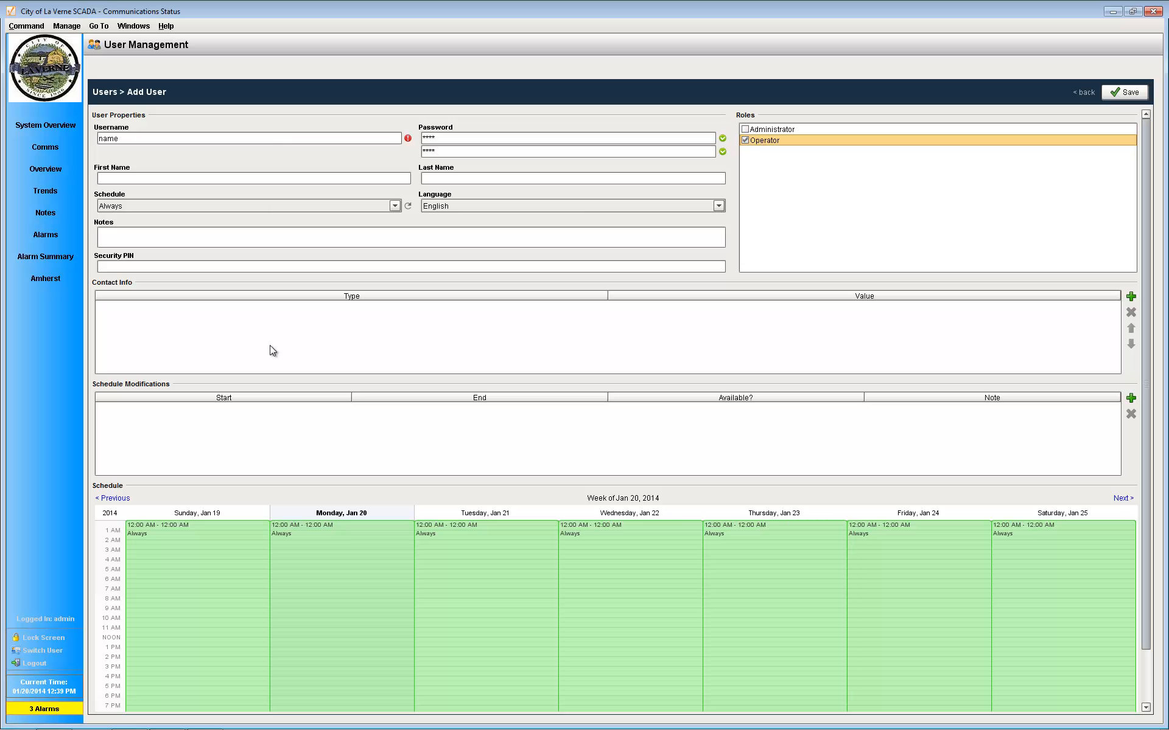
Step: Choose the Always schedule and English language for the new user, leaving the name, notes and security PIN fields blank
click(201, 272)
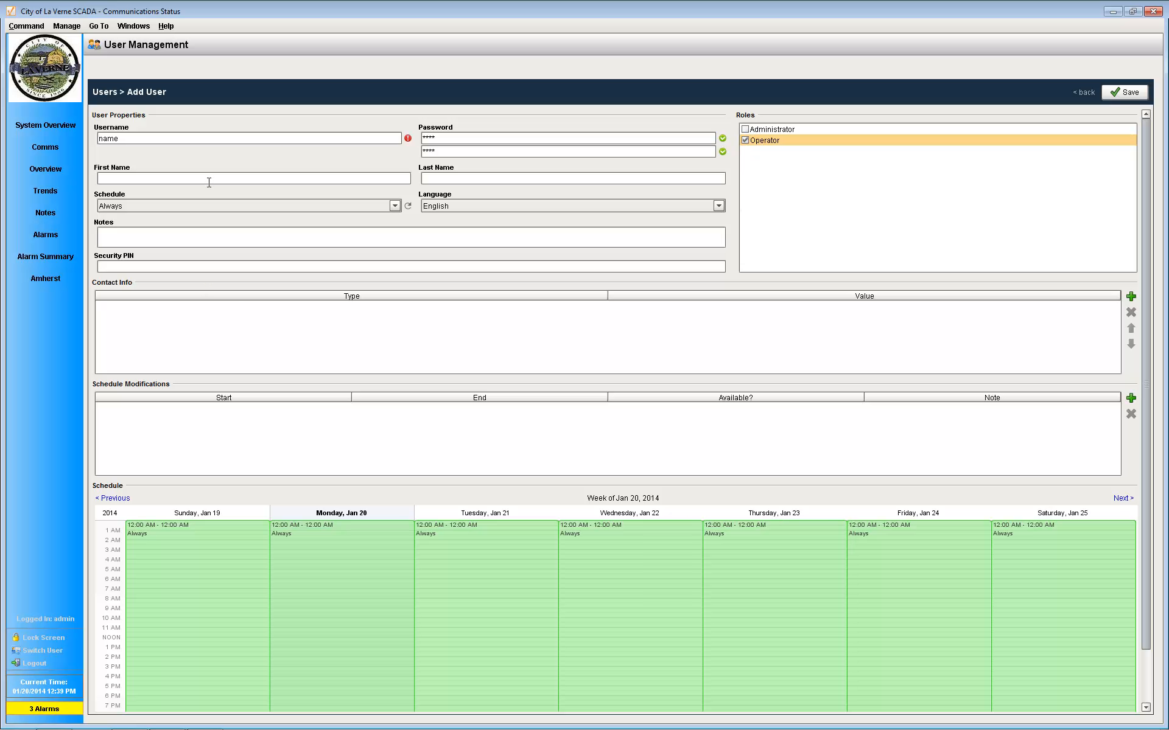
click(504, 180)
click(395, 206)
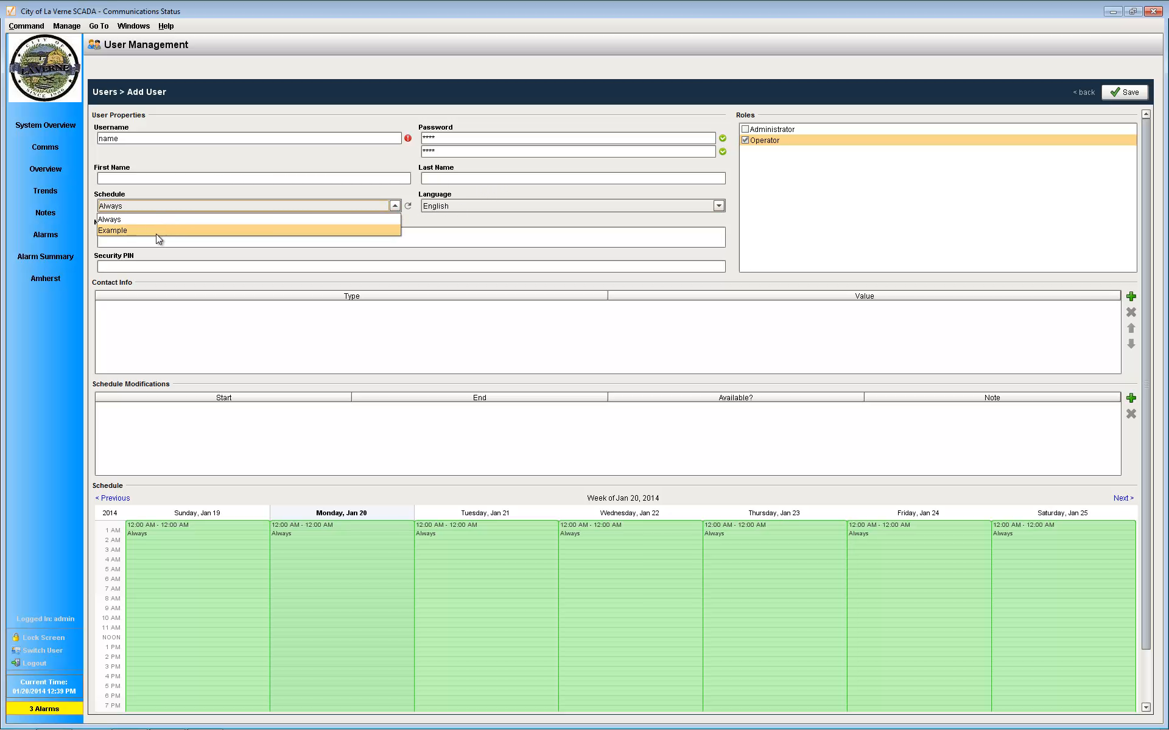
click(164, 219)
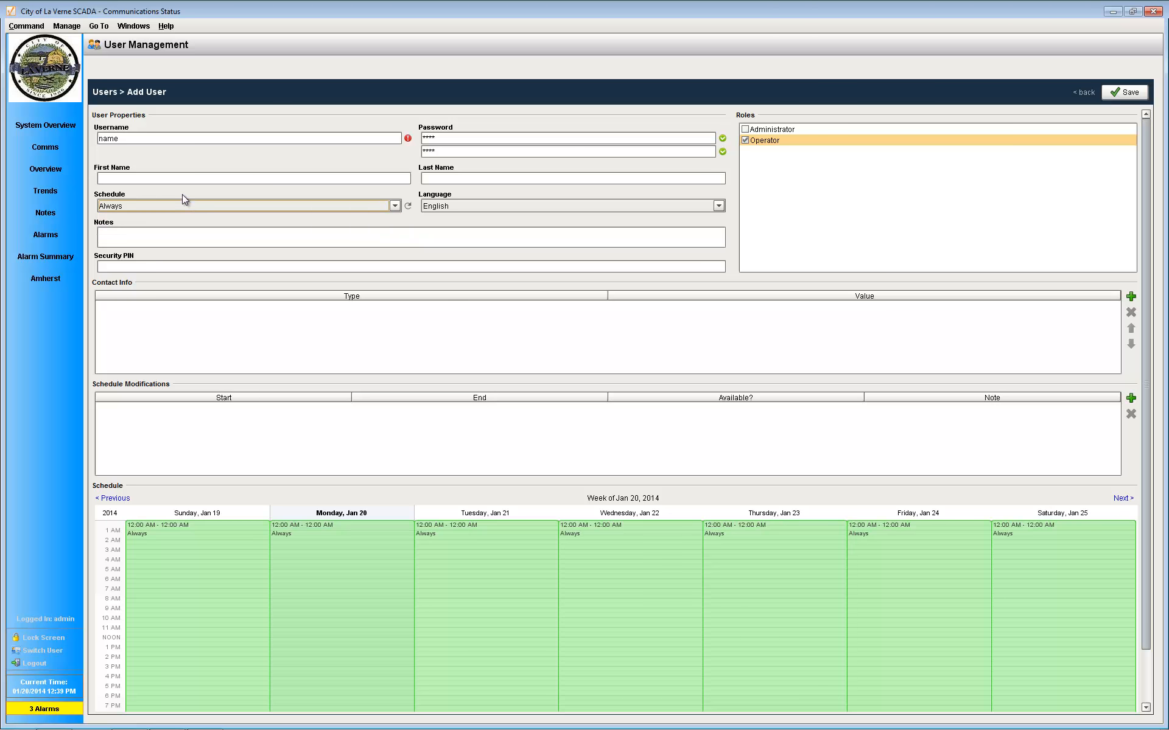
click(719, 206)
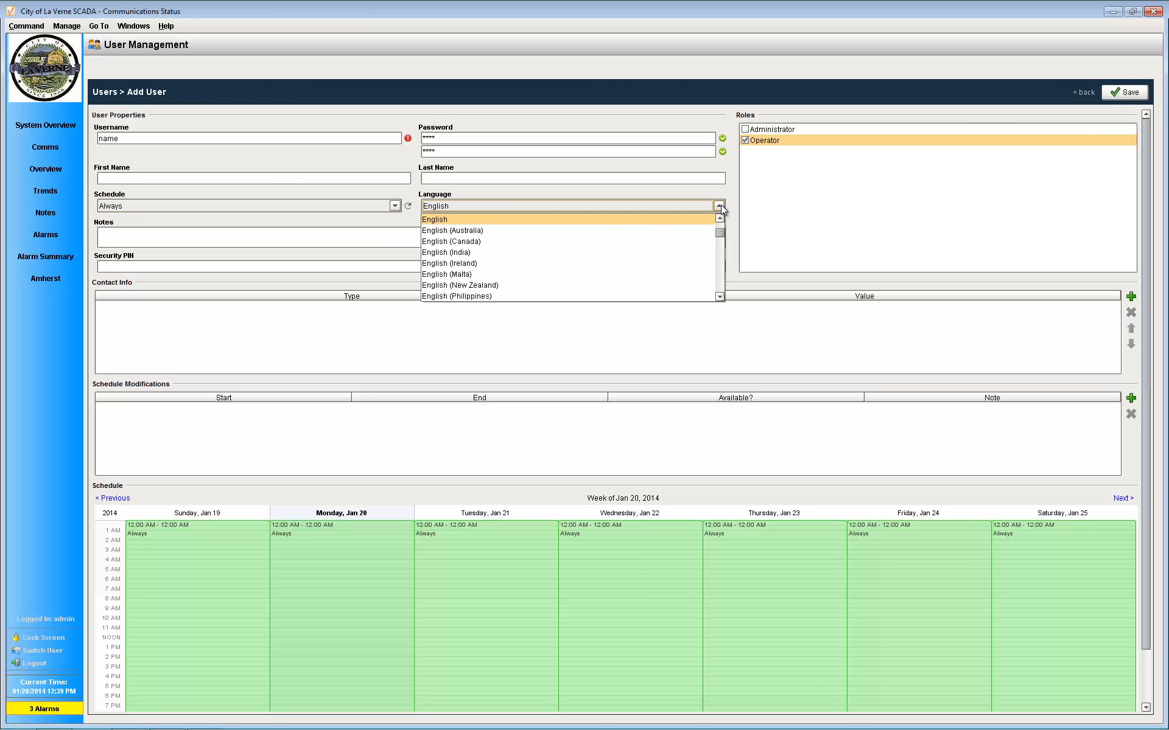
click(664, 219)
click(267, 244)
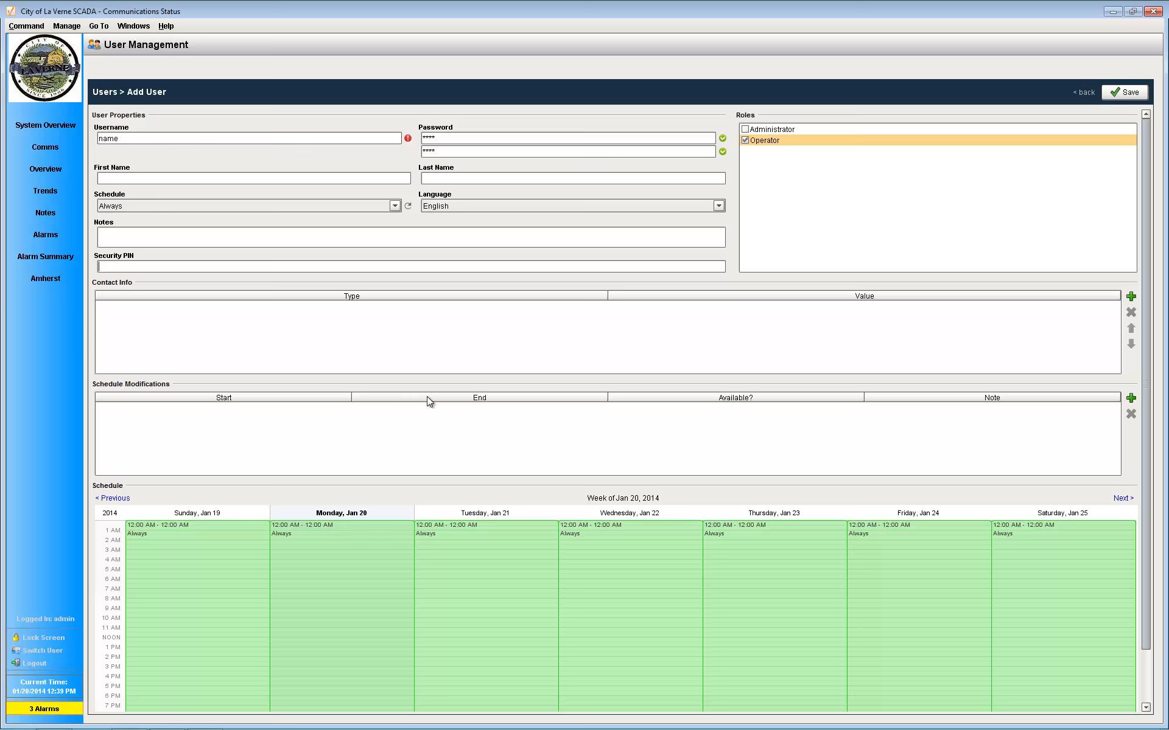
Step: Add an email entry with an empty value to the new user's contact info
click(1131, 297)
click(601, 306)
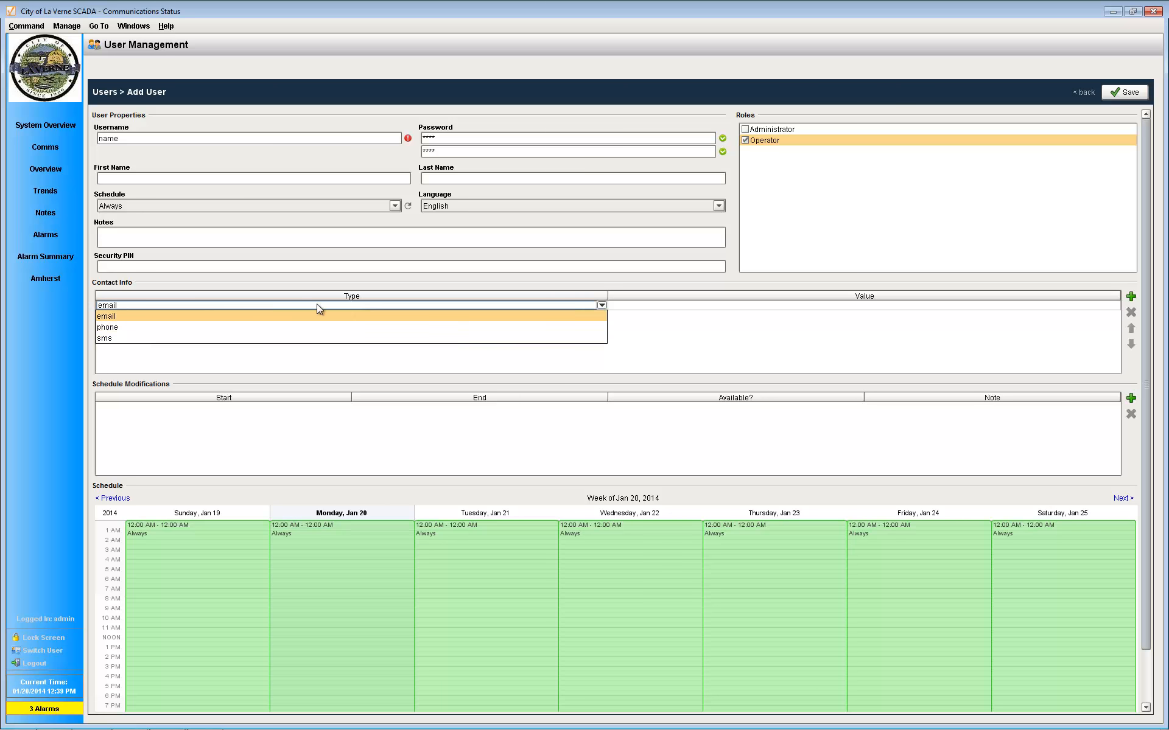
click(638, 327)
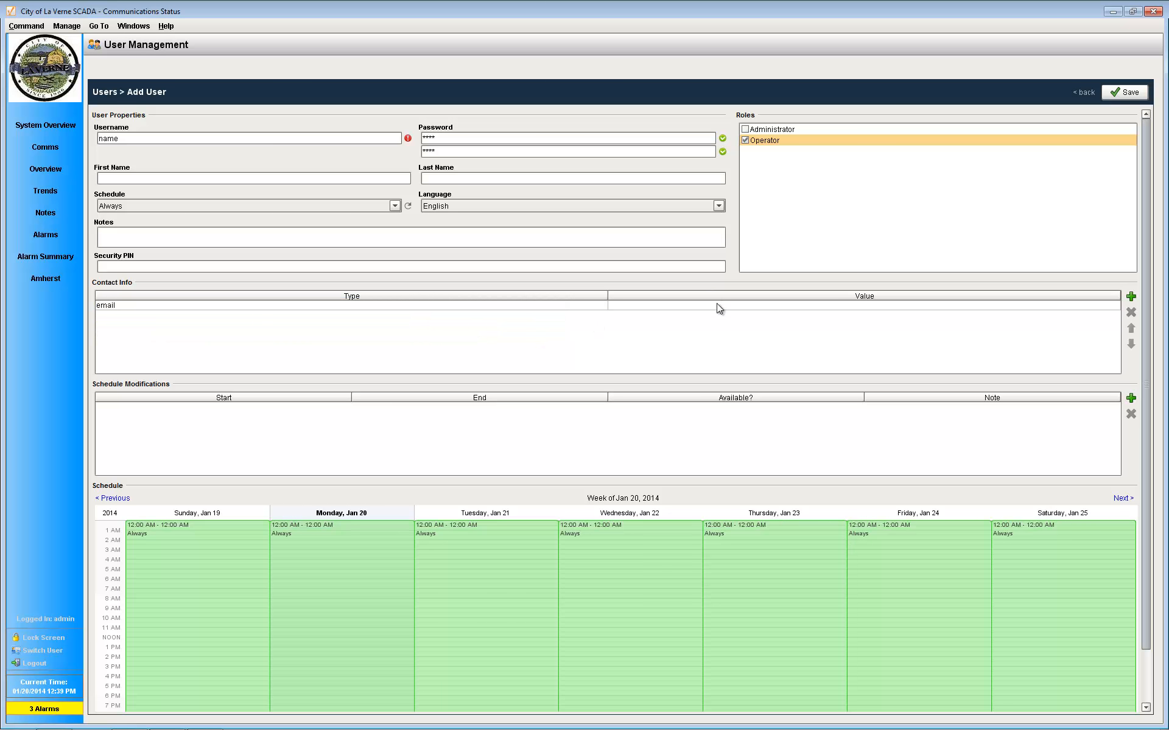
click(718, 307)
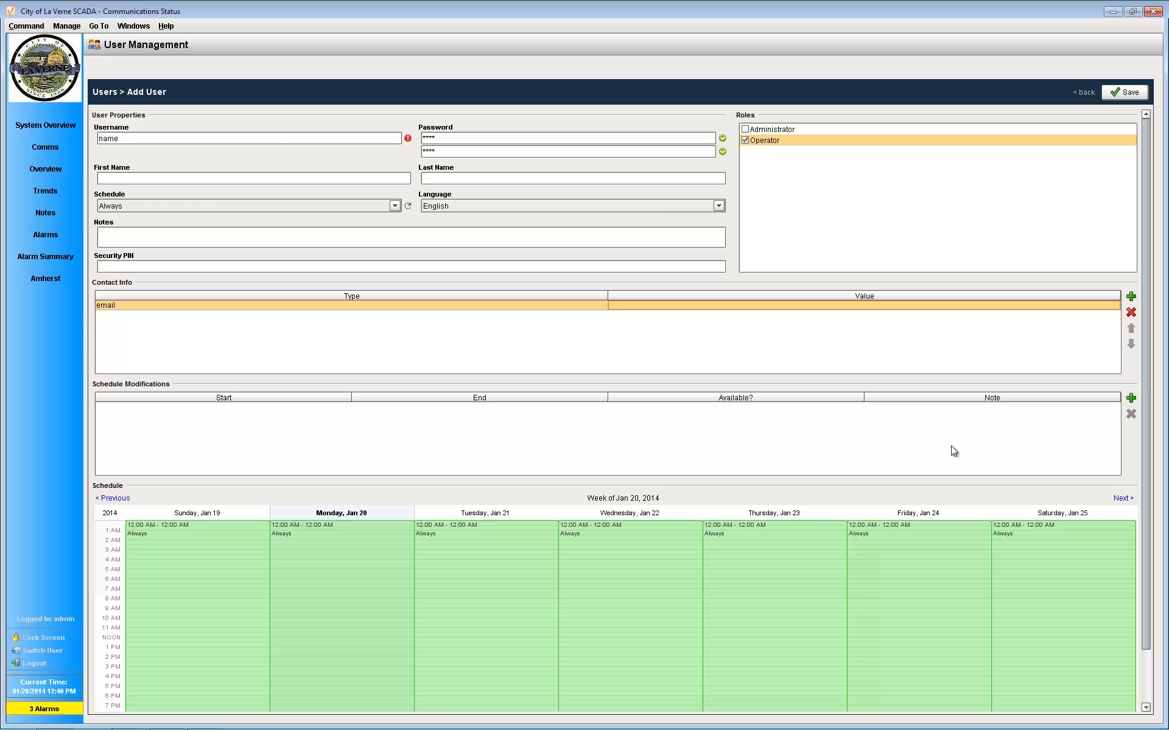
Step: Change the new user's username to "username" and save the account
click(1113, 93)
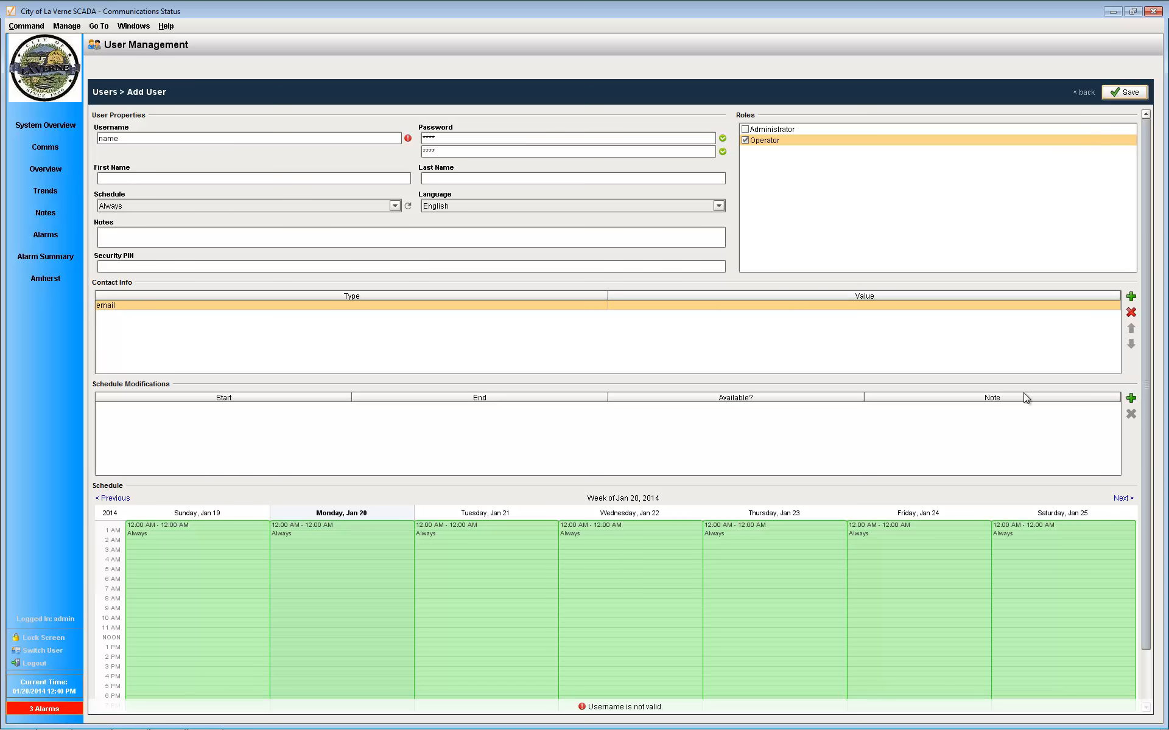
click(270, 138)
drag(367, 138, 123, 124)
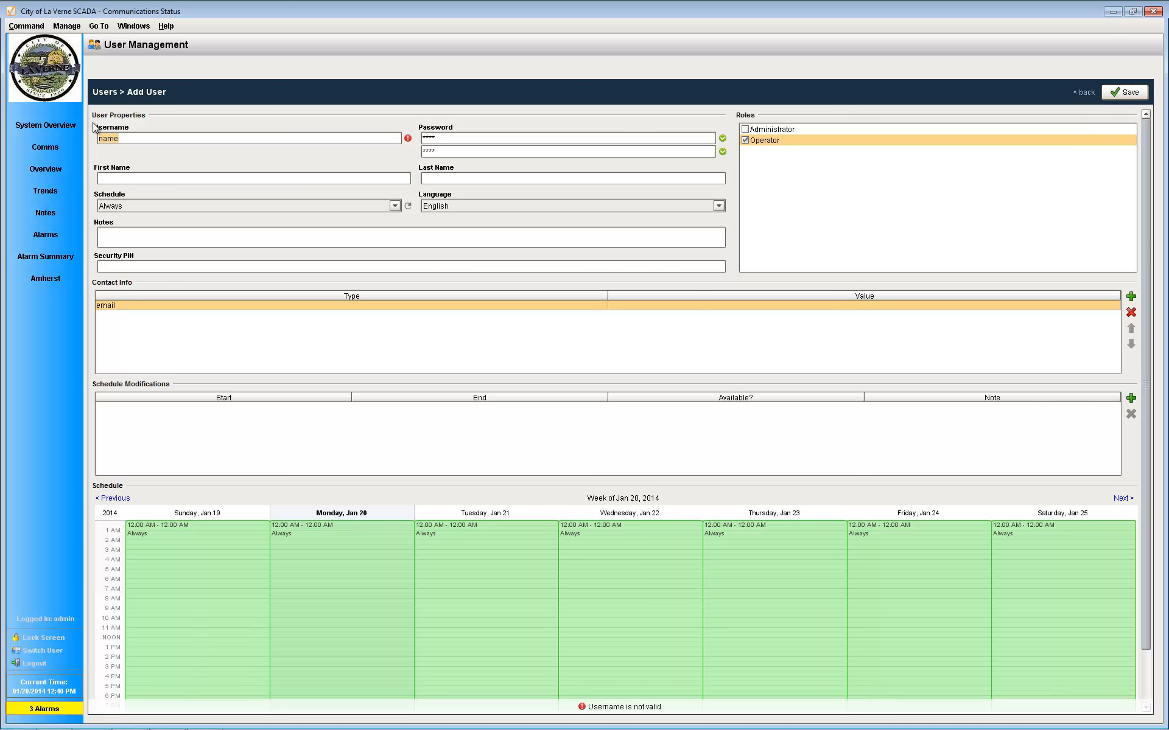
text(username)
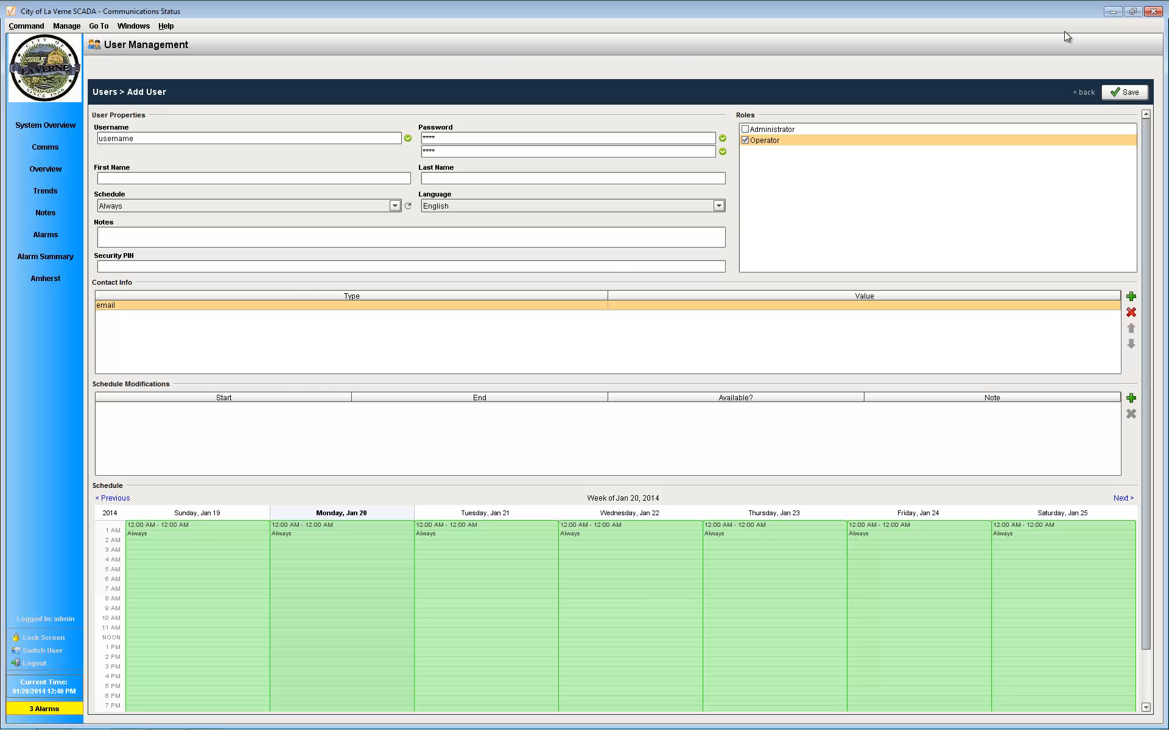
click(1126, 93)
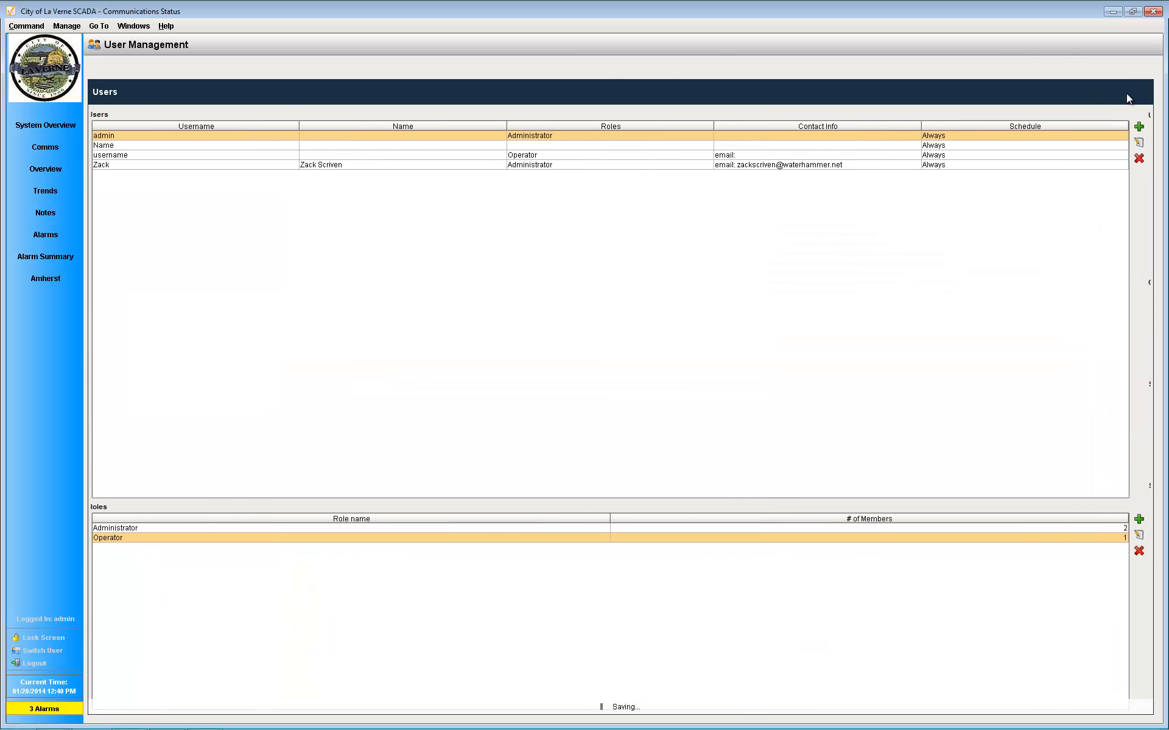
Step: Check the new account and its role in the user list, and view the Operator role's members
click(169, 164)
click(221, 154)
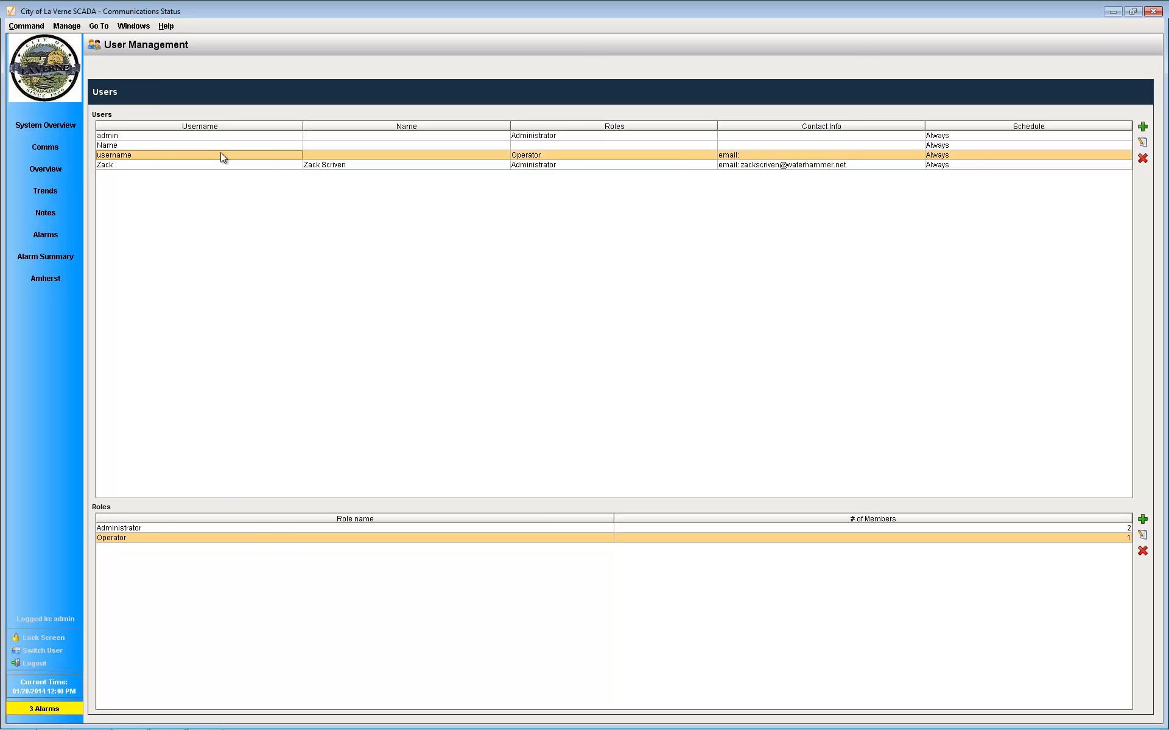
click(613, 159)
click(596, 165)
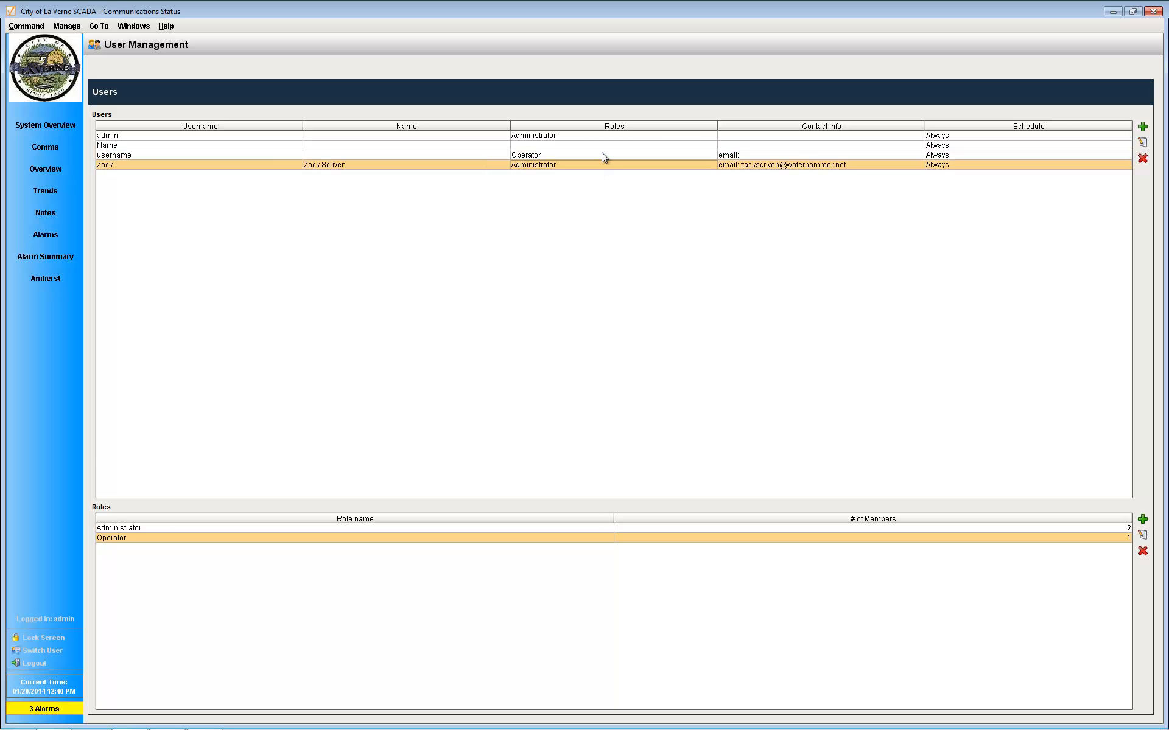
click(601, 154)
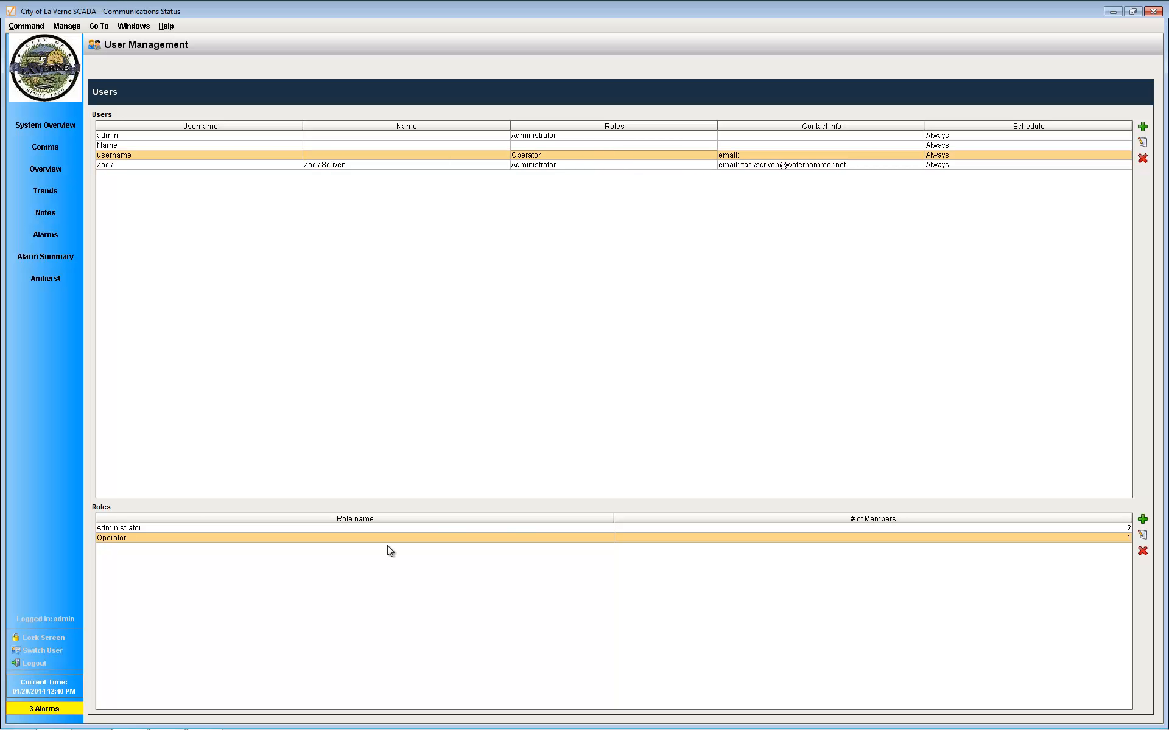
click(169, 538)
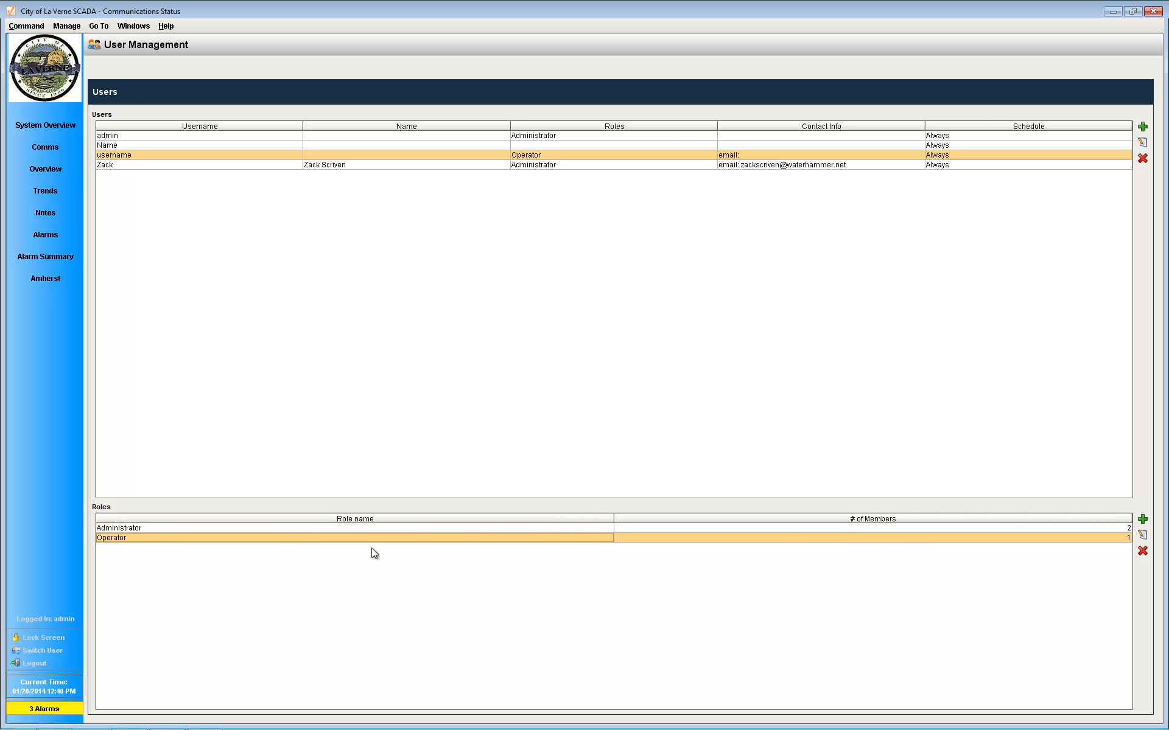
click(1143, 535)
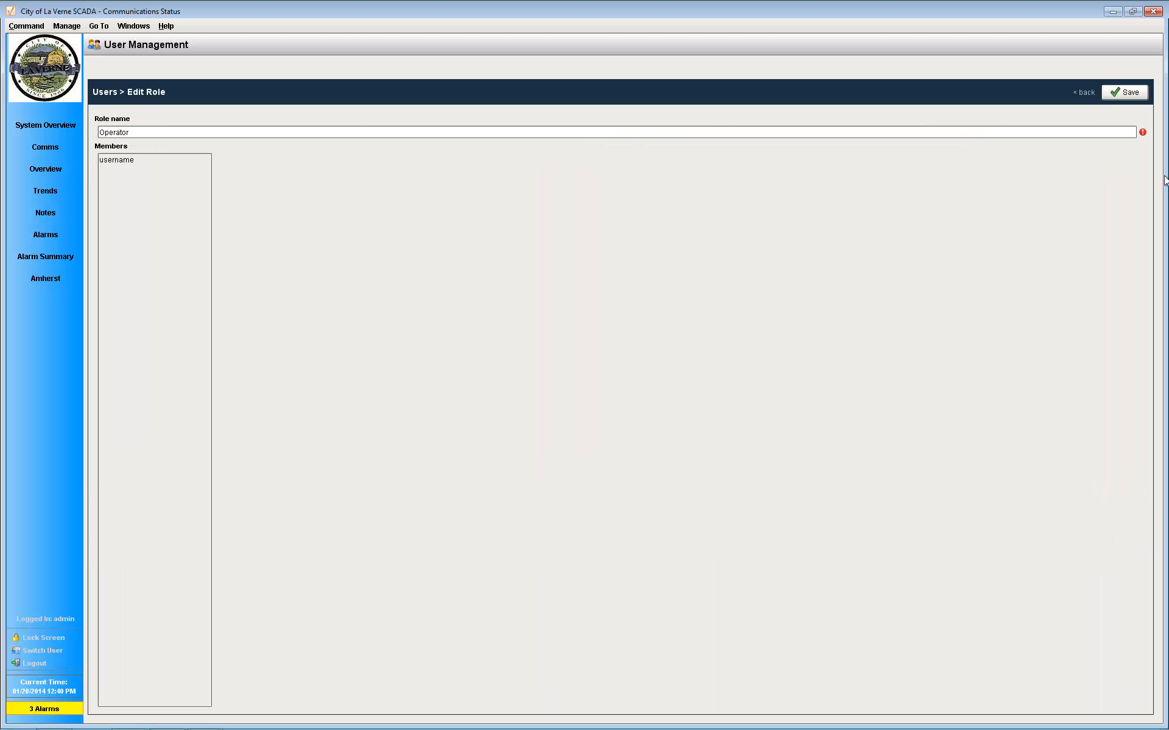
click(1089, 92)
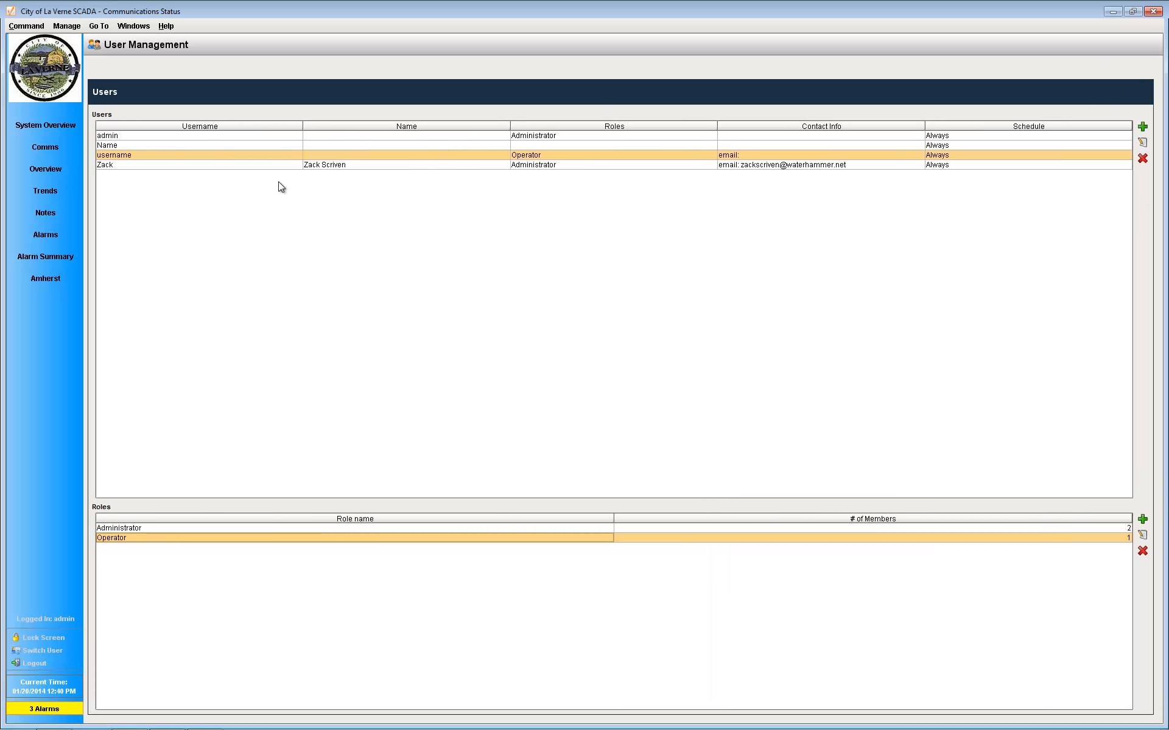
Step: Open schedule management and review the Always and Example schedules, including Example's weekday hours and repetition settings
click(98, 26)
click(109, 57)
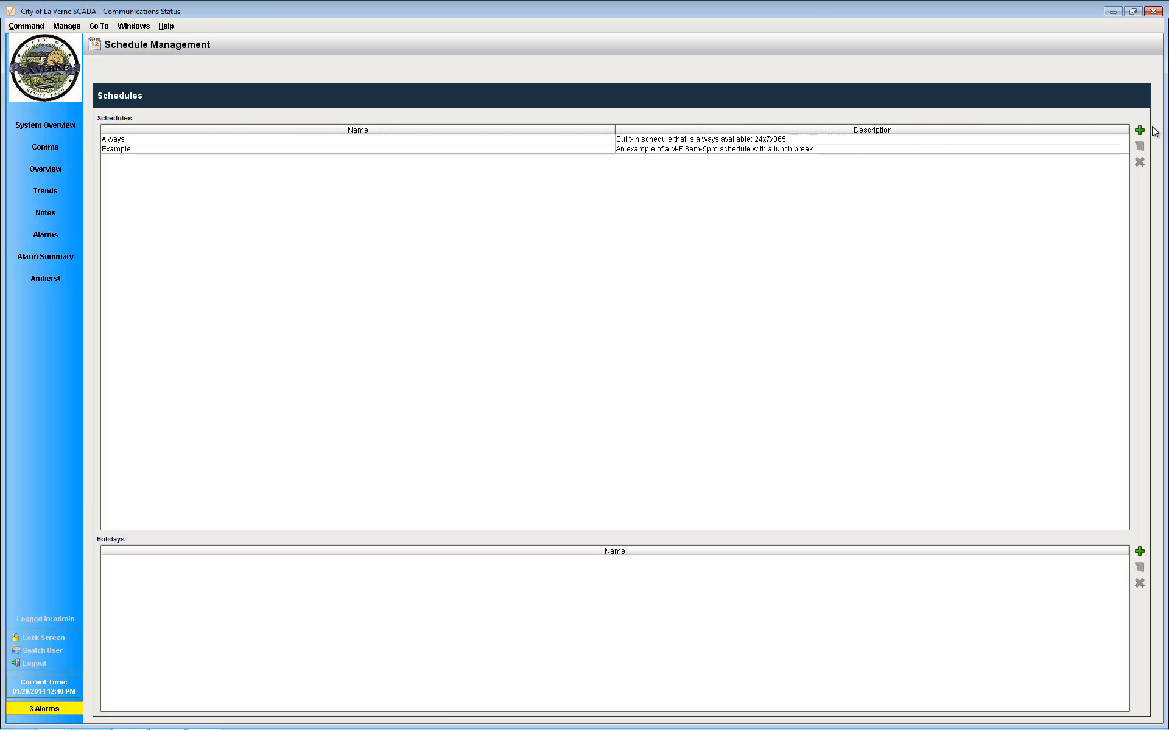
click(141, 139)
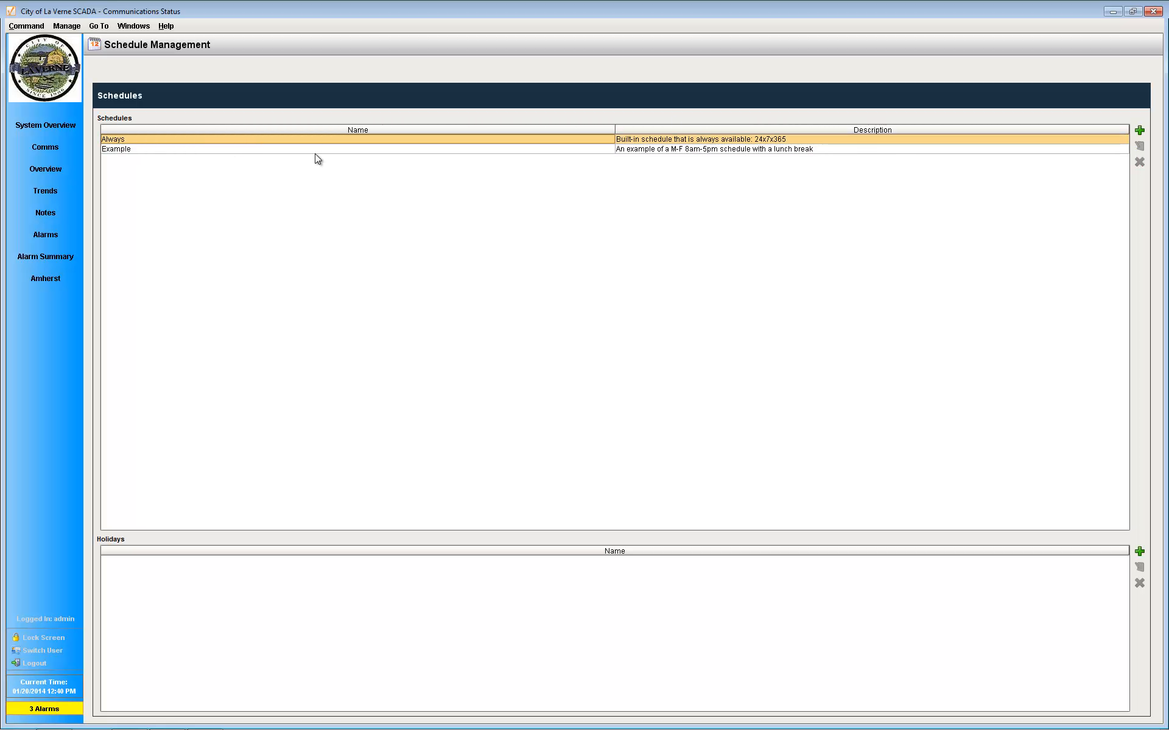
click(287, 150)
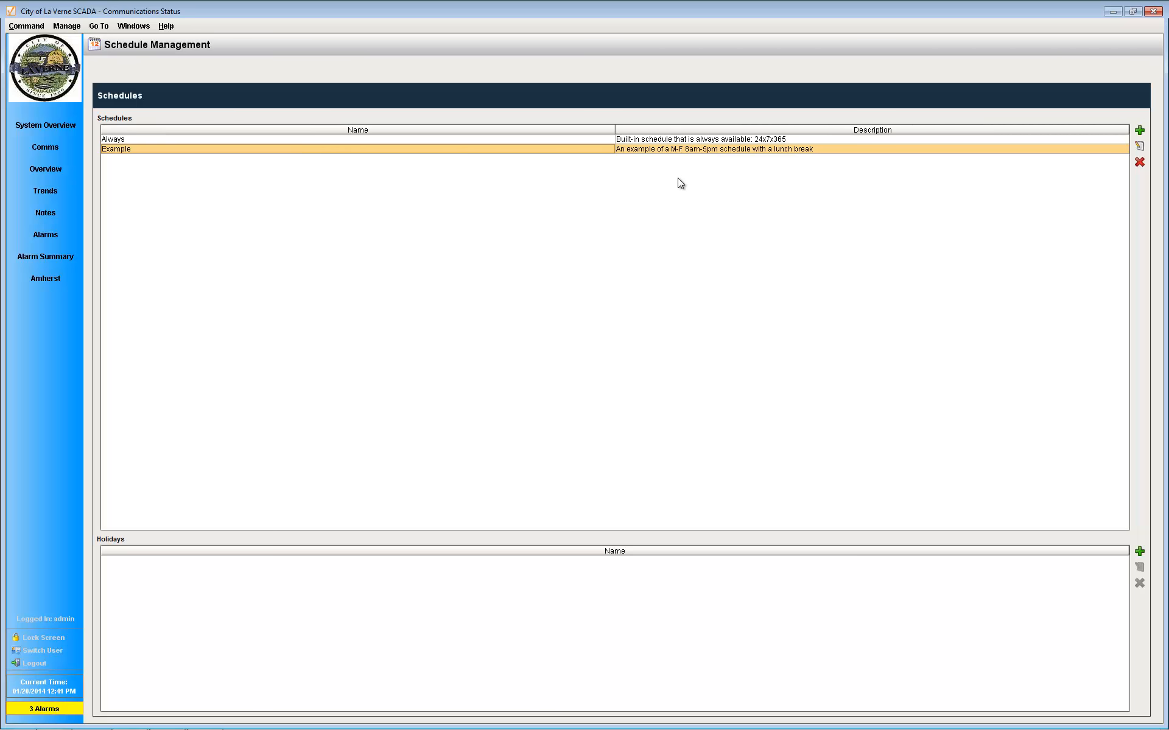
click(1139, 146)
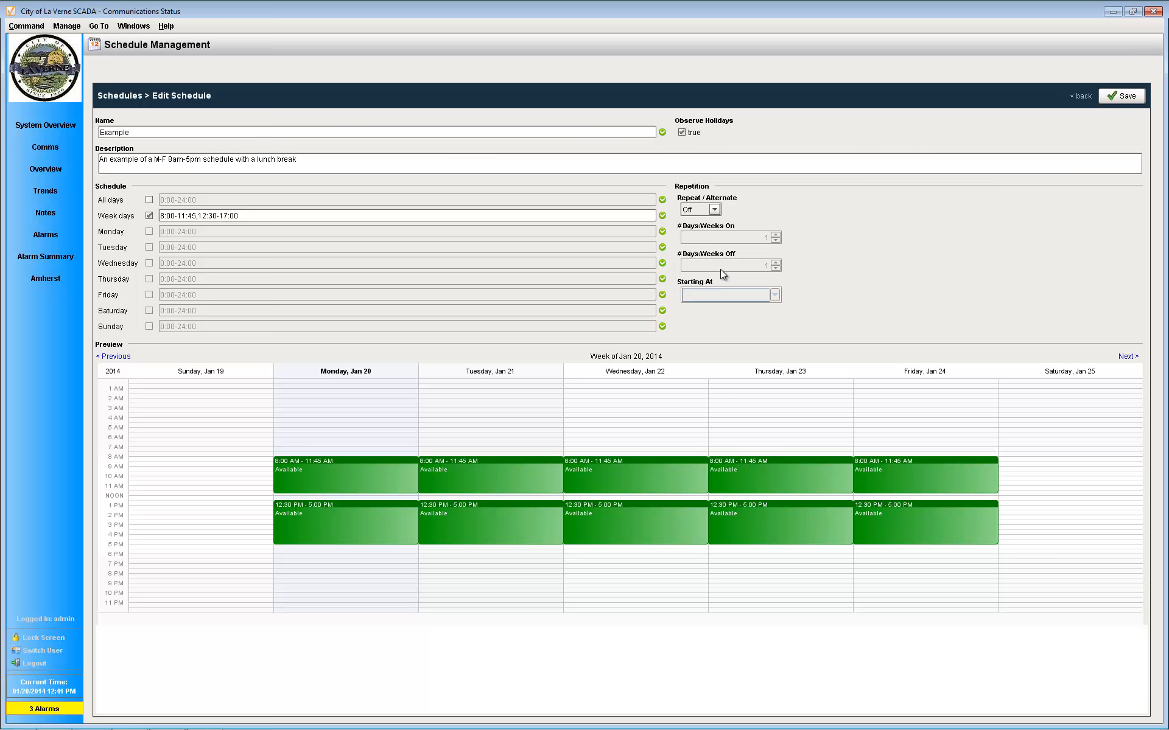
click(1082, 96)
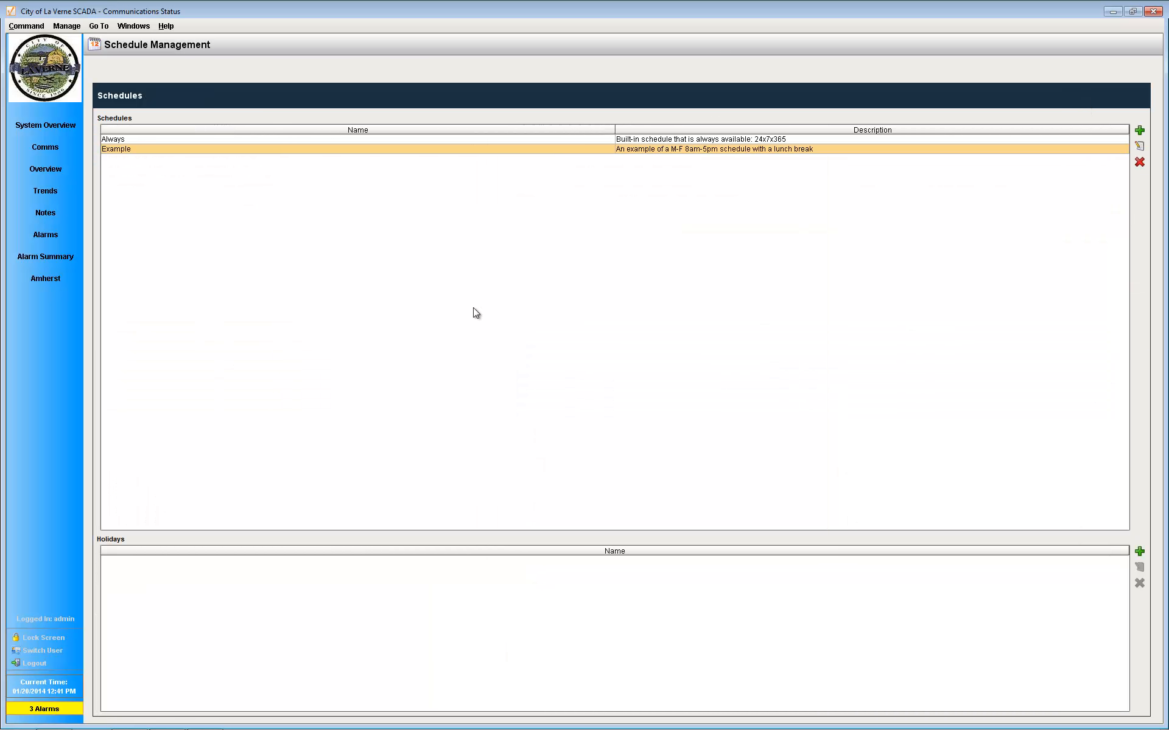
click(356, 141)
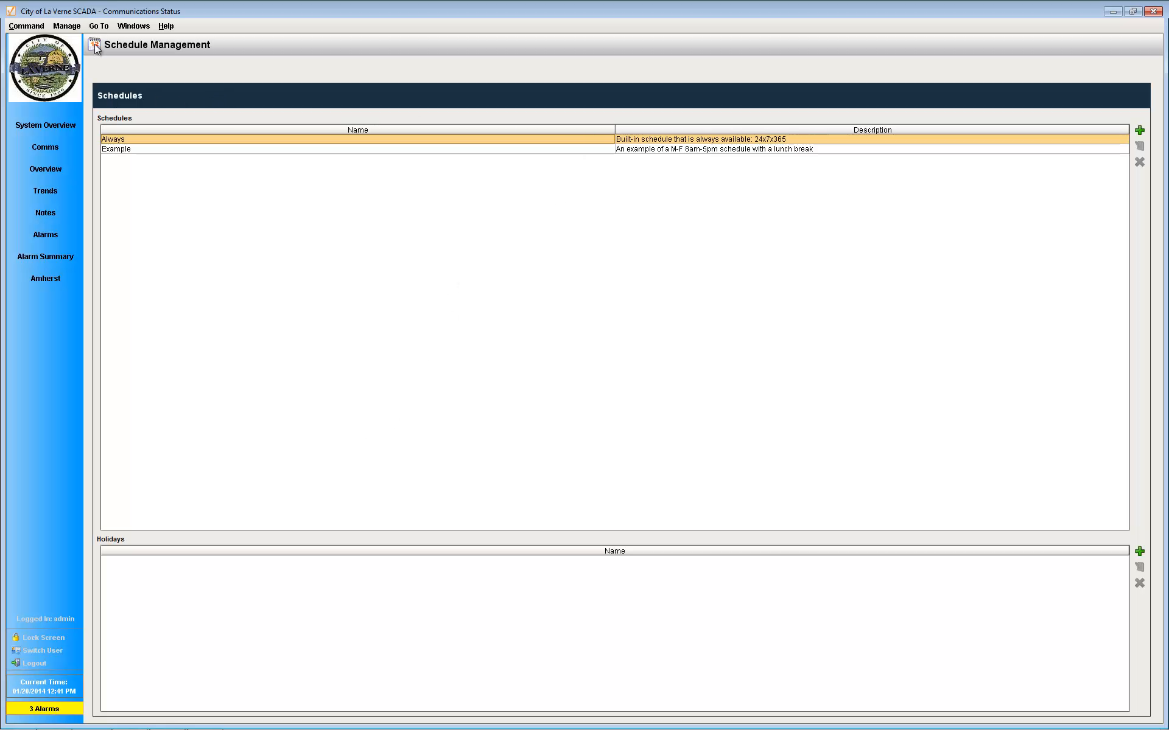
Step: Open the Default on-call roster for editing and add the user "username" to it
click(67, 25)
click(116, 76)
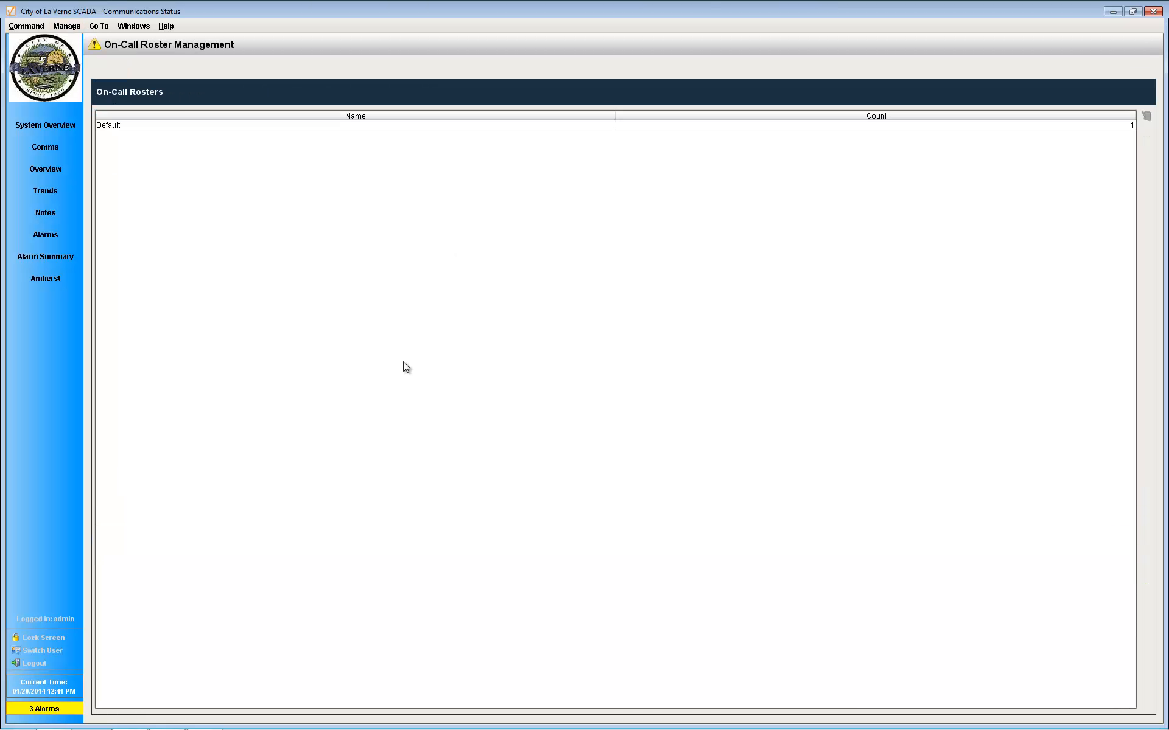
click(241, 126)
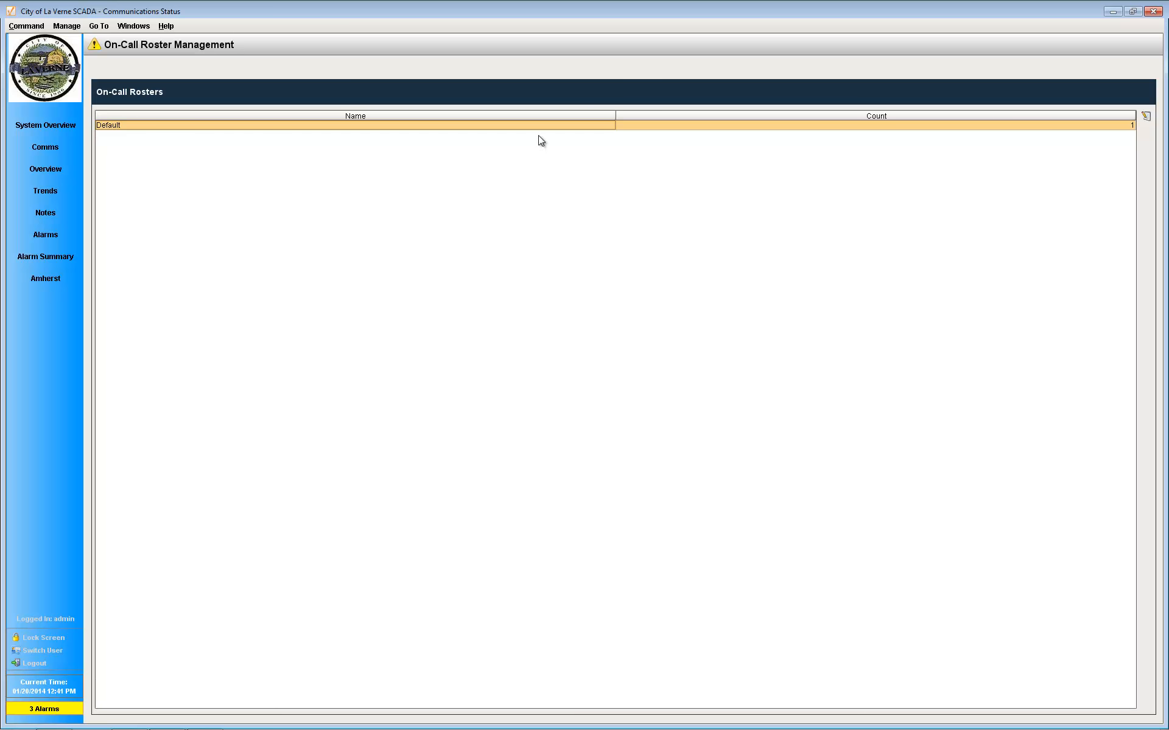
click(1145, 116)
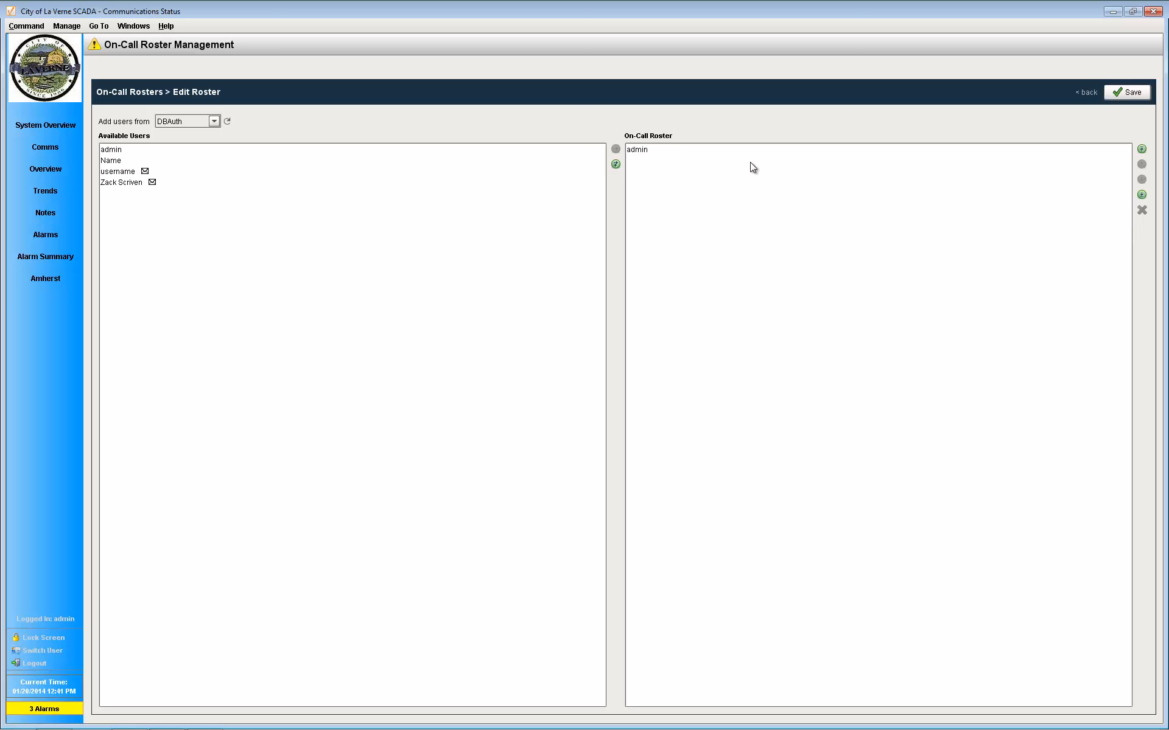
click(125, 174)
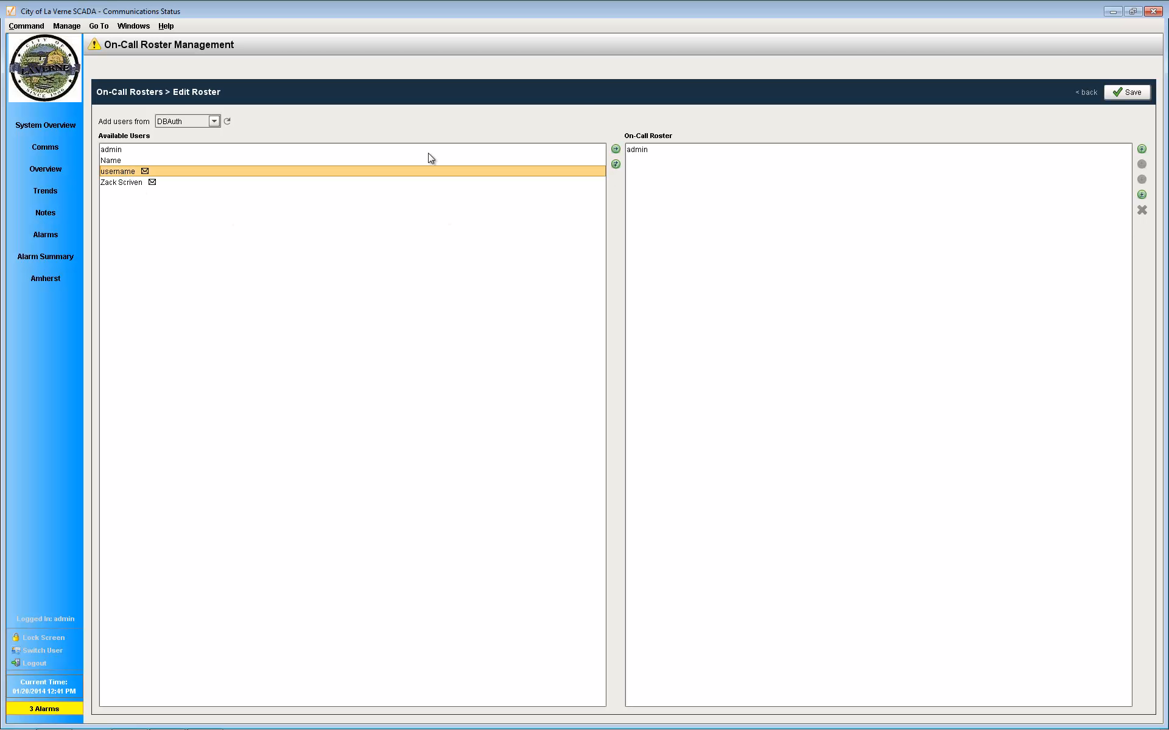
click(615, 149)
click(653, 163)
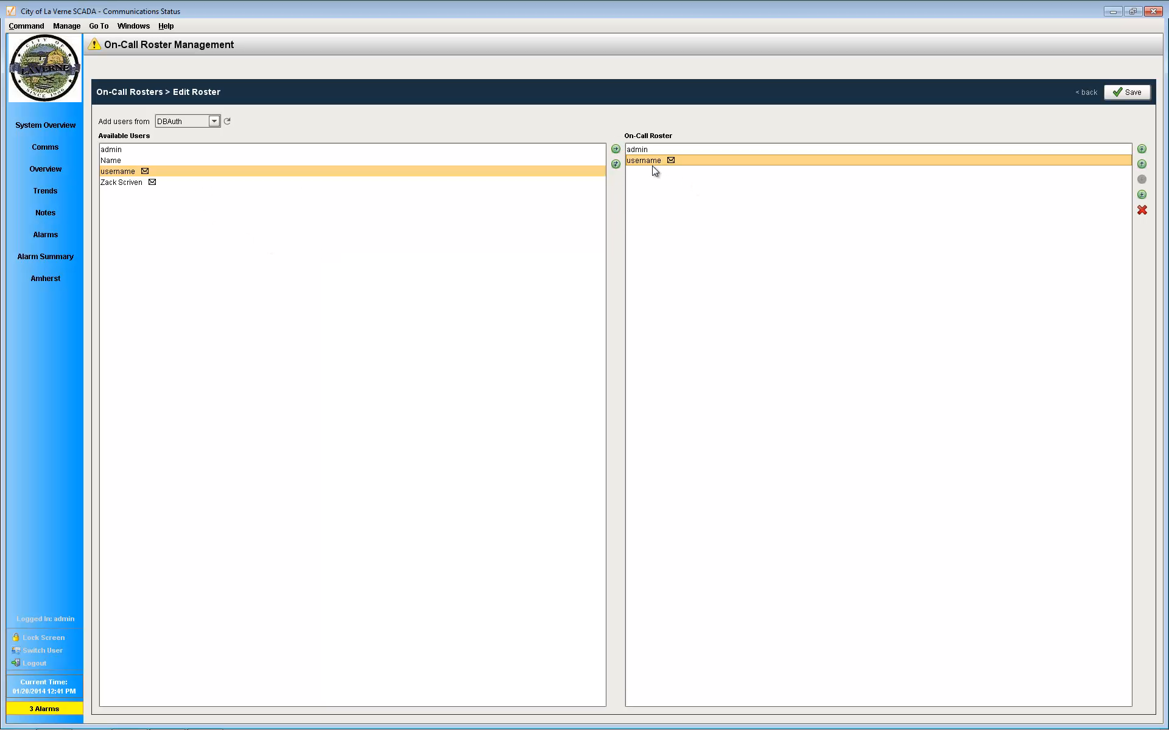
Step: Move the "username" entry to the top of the on-call roster and back below admin
click(647, 151)
click(647, 162)
click(649, 152)
click(650, 162)
click(1142, 164)
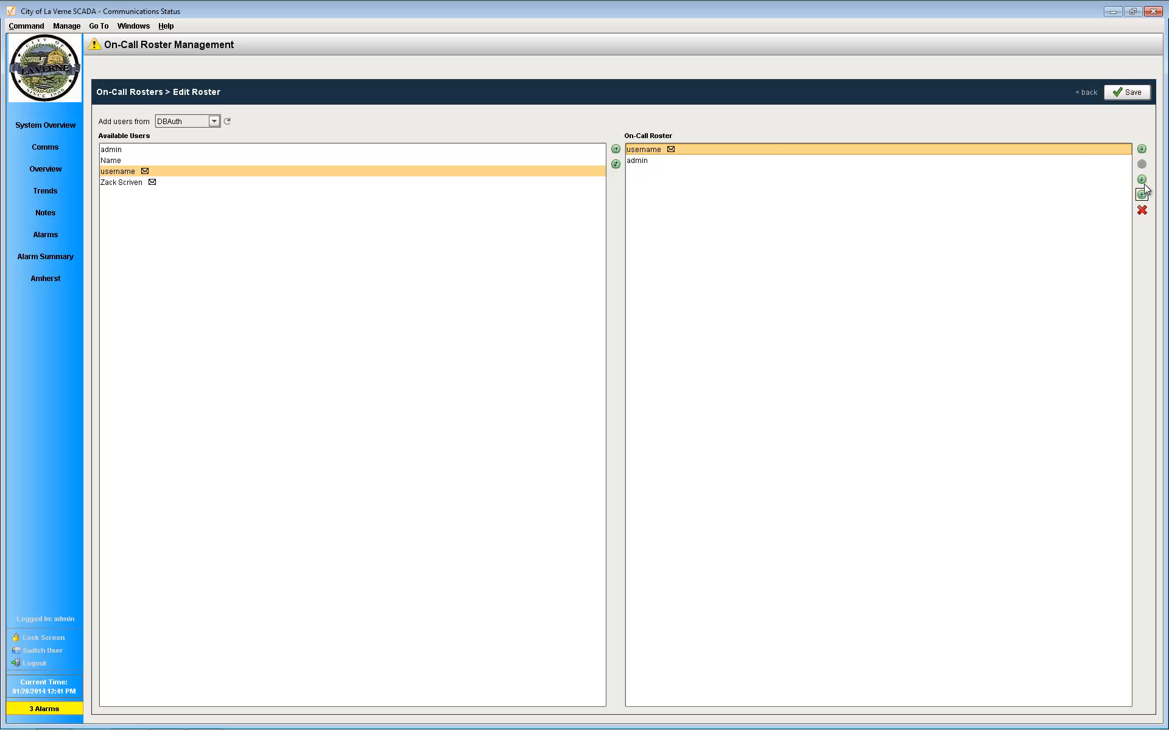
click(1142, 194)
Step: Add all available users to the Default on-call roster and save it
click(113, 150)
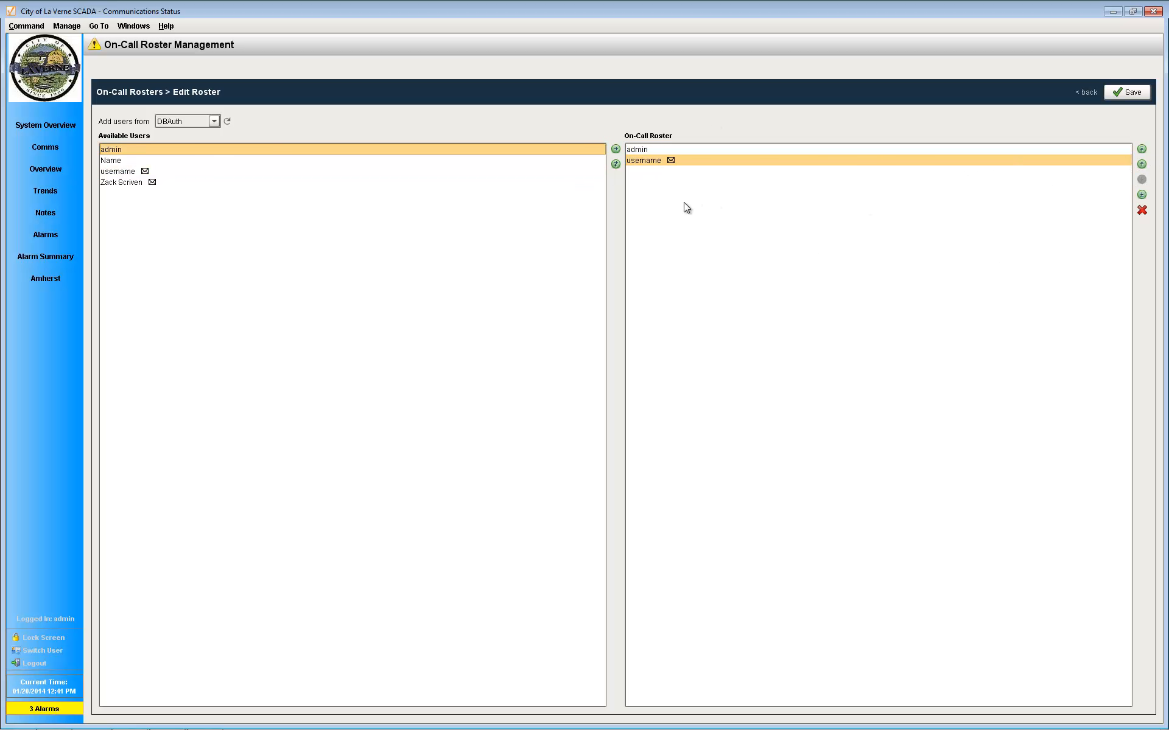
click(125, 182)
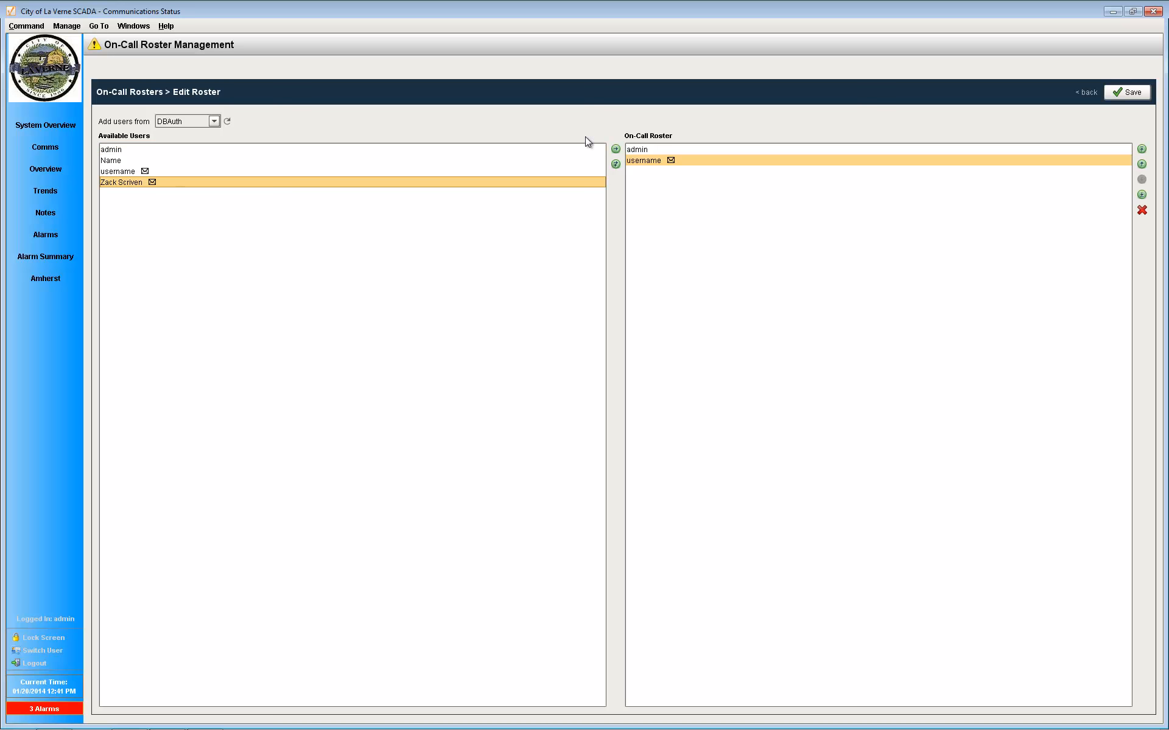
click(615, 164)
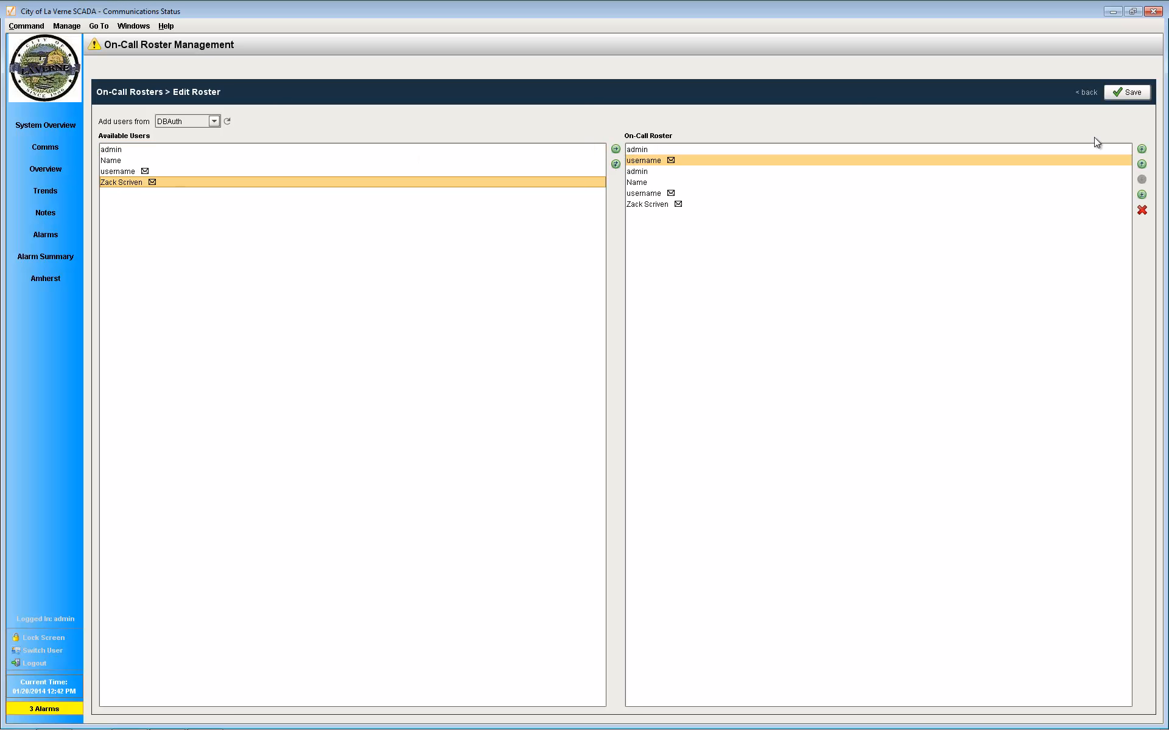
click(1134, 91)
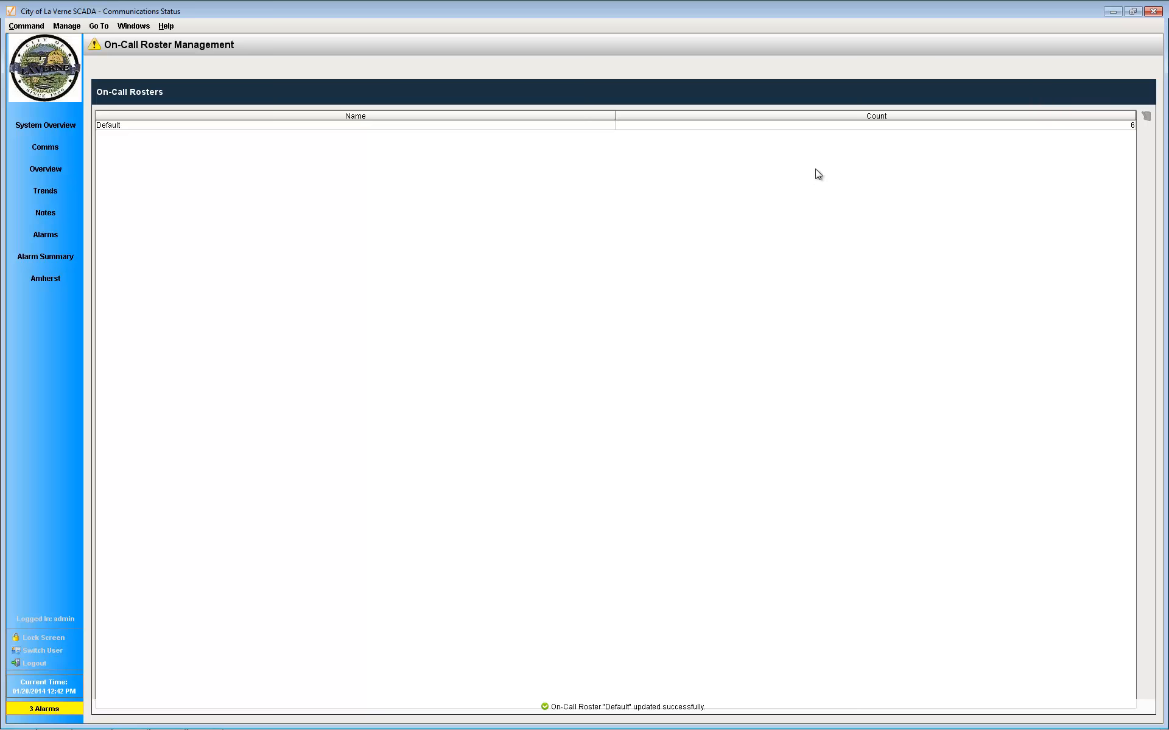
click(877, 126)
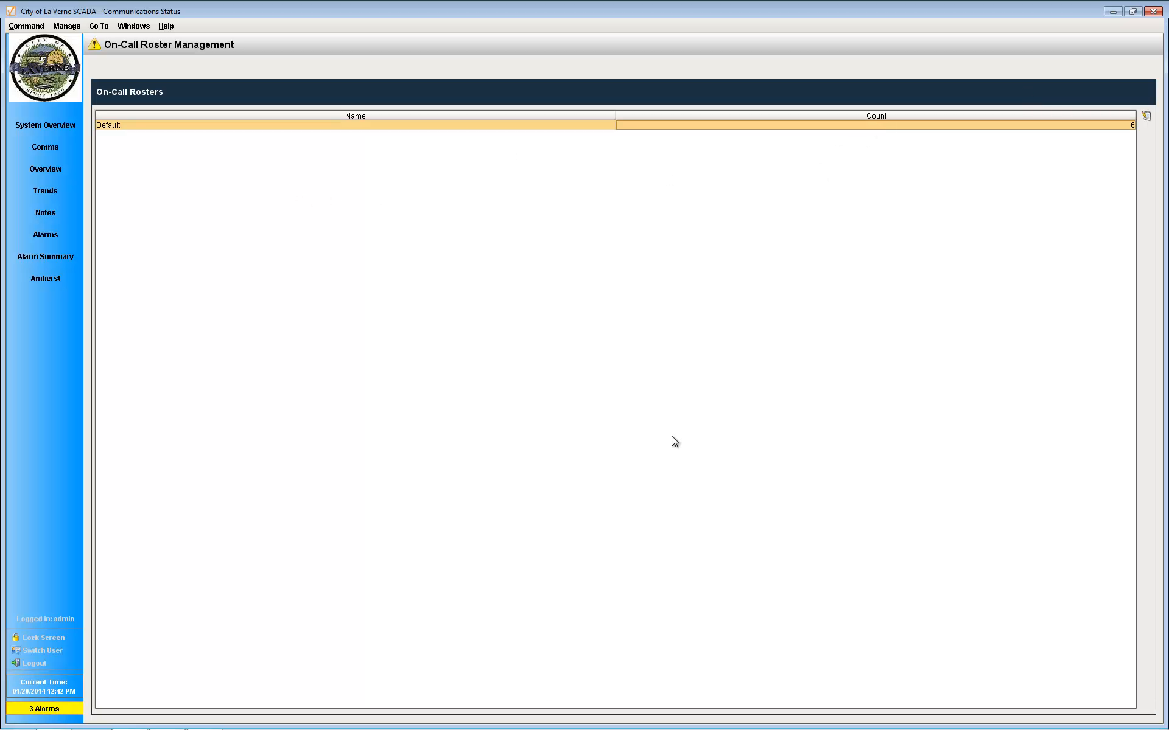